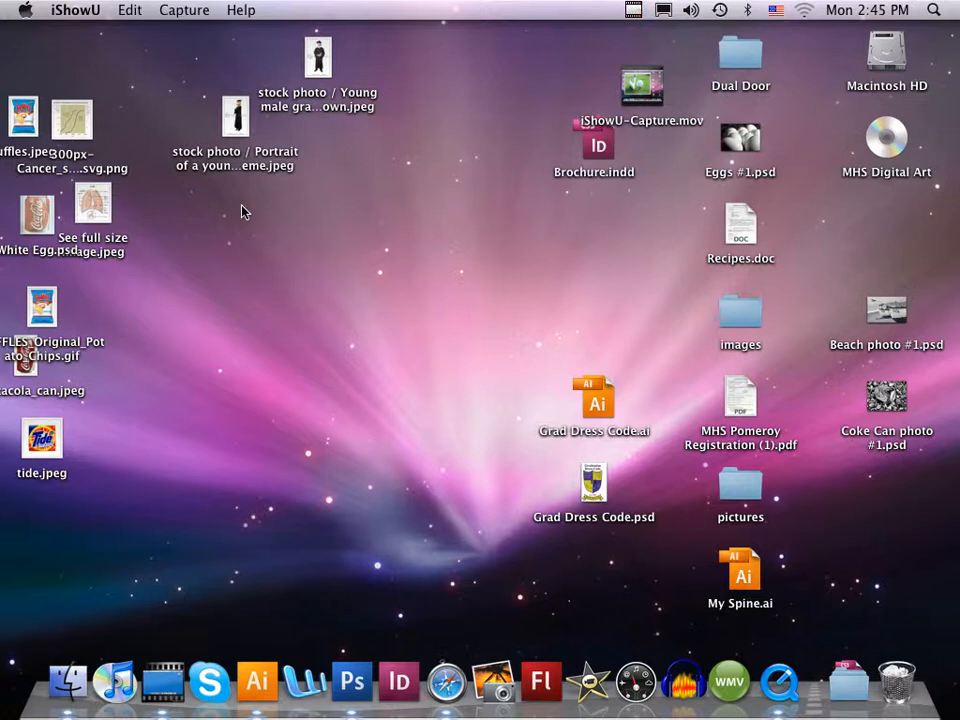
- Switch to Adobe Illustrator and create a new document with the Letter page size
{"action": "left_click", "coordinate": [258, 680]}
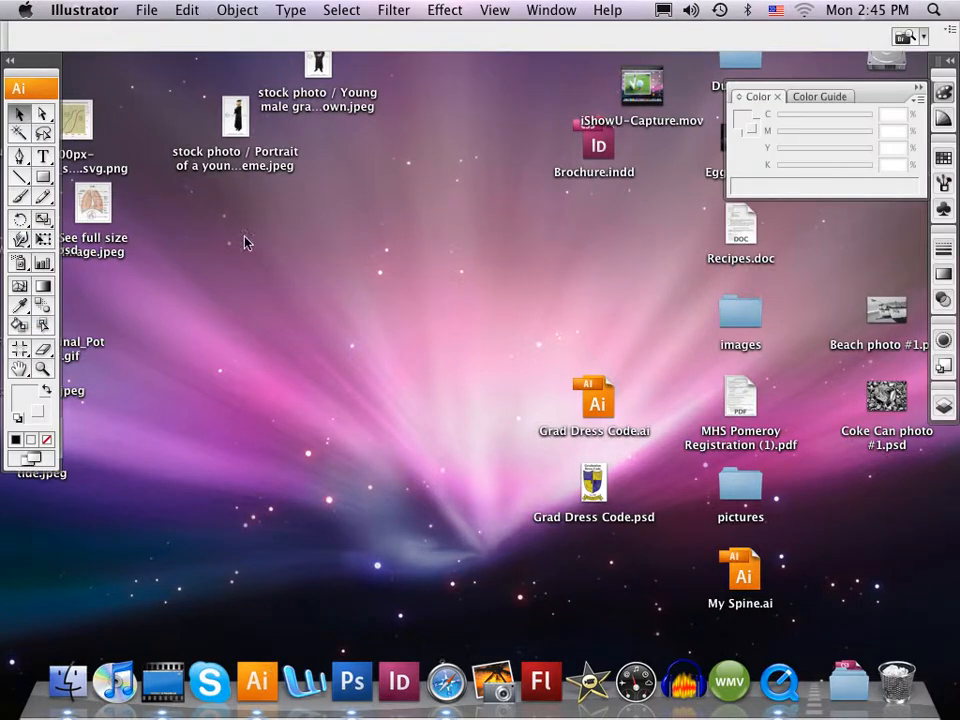
{"action": "left_click", "coordinate": [148, 12]}
{"action": "left_click", "coordinate": [153, 35]}
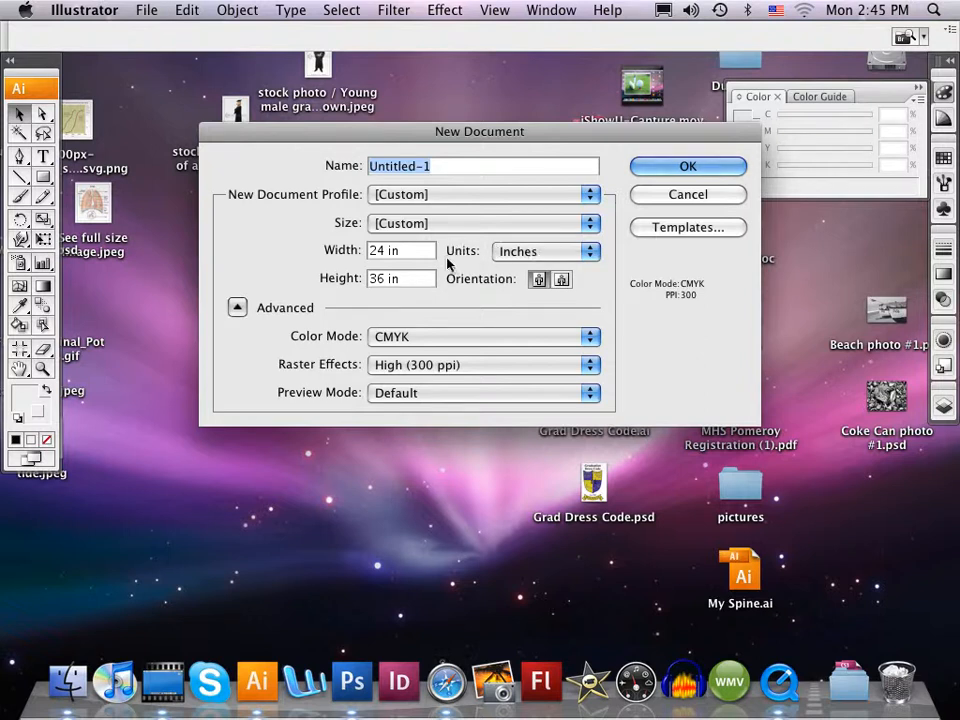
{"action": "left_click", "coordinate": [589, 194]}
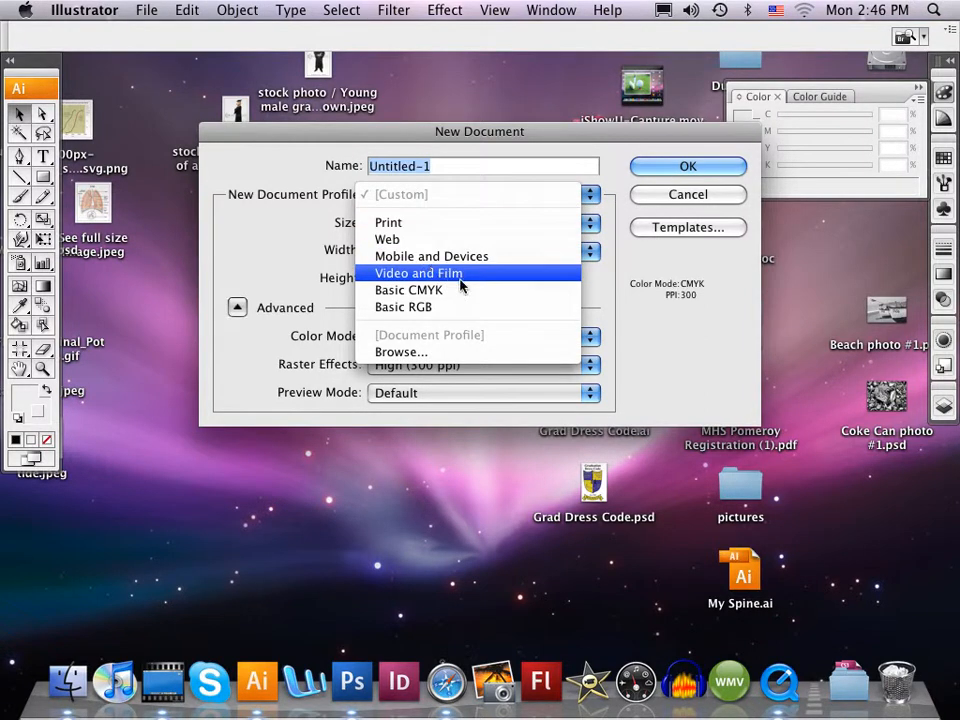
{"action": "left_click", "coordinate": [588, 223]}
{"action": "left_click", "coordinate": [580, 226]}
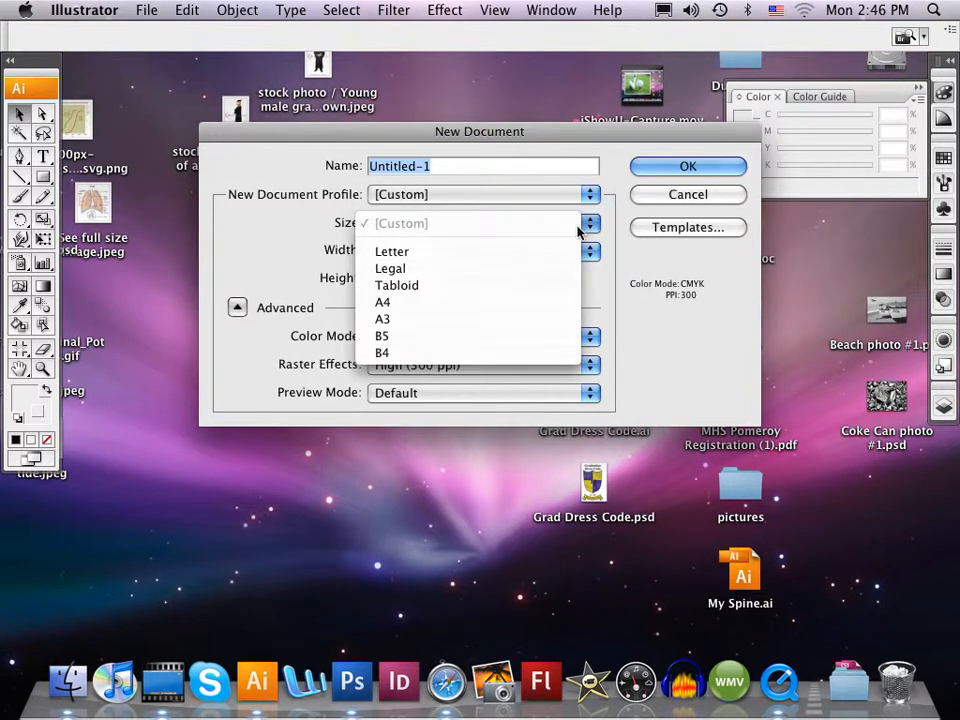
{"action": "left_click", "coordinate": [444, 254]}
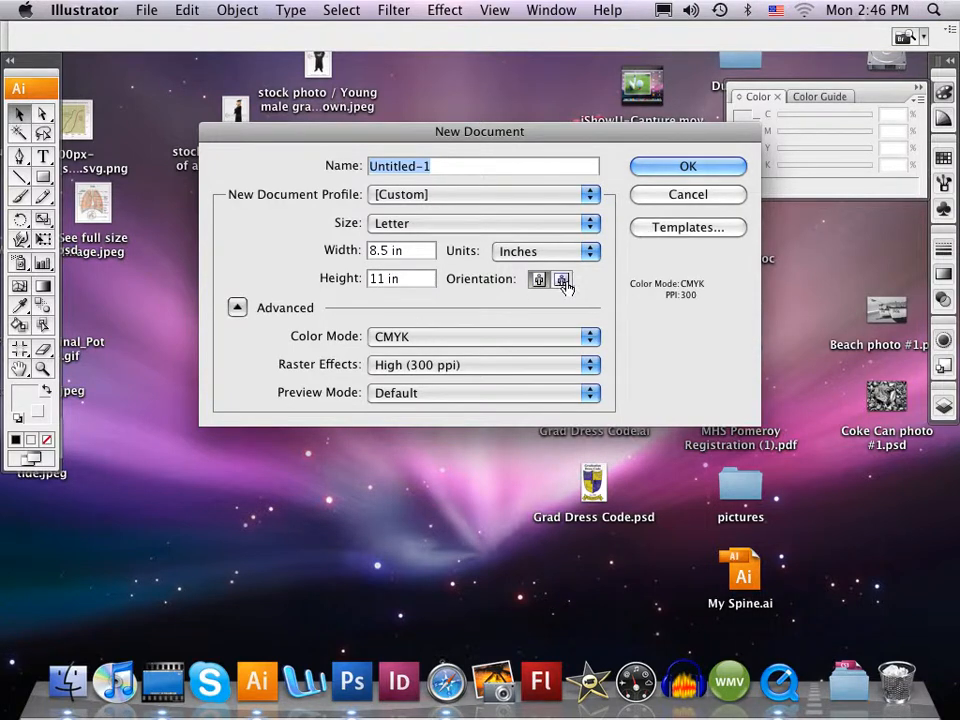
{"action": "left_click", "coordinate": [670, 170]}
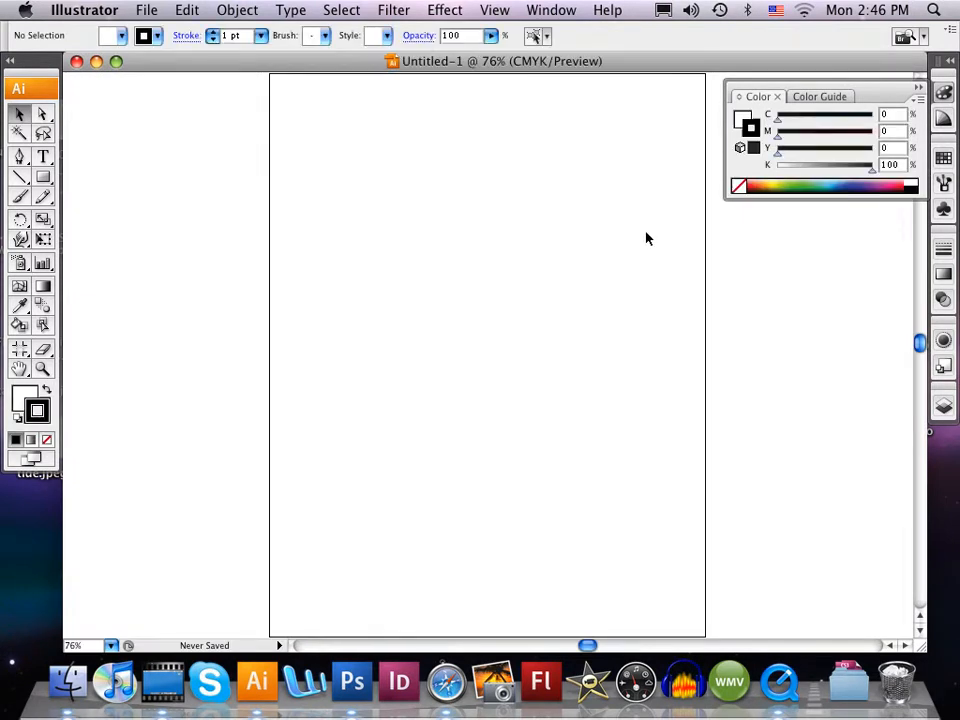
- Show the rulers and place vertical guides at 1 in and 4.5 in and horizontal guides at 10 in and 8 in
{"action": "key", "text": "super+minus"}
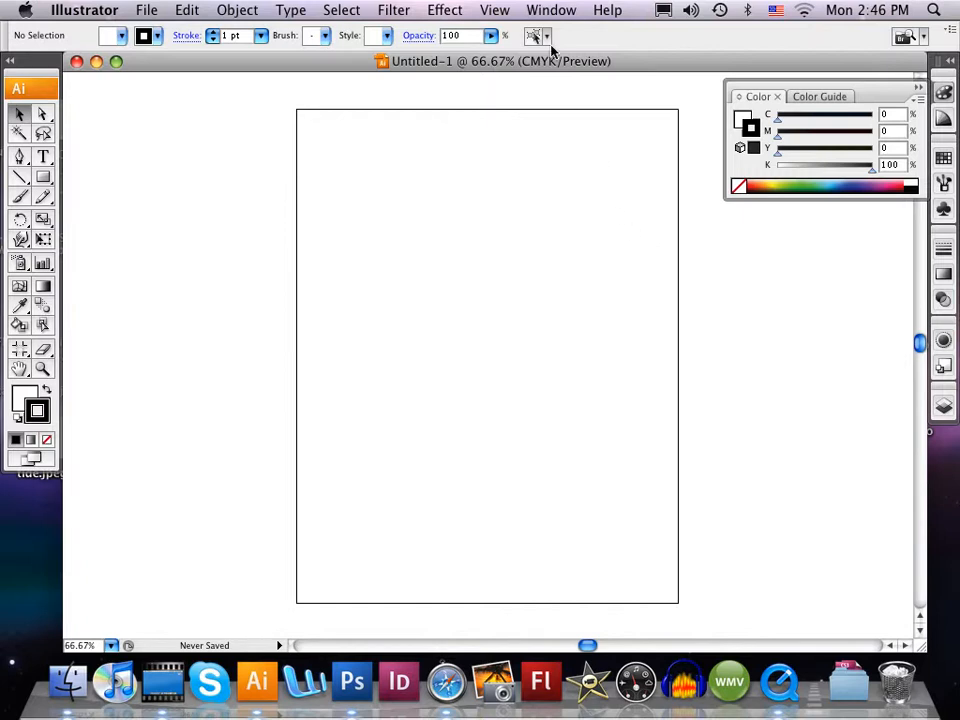
{"action": "left_click", "coordinate": [495, 10]}
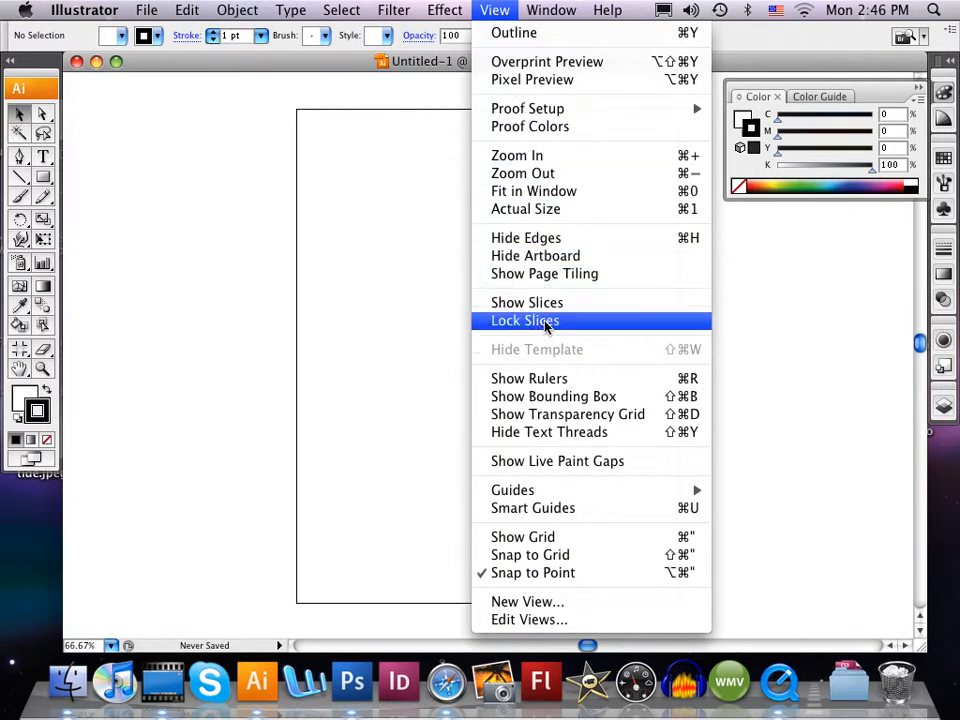
{"action": "left_click", "coordinate": [553, 379]}
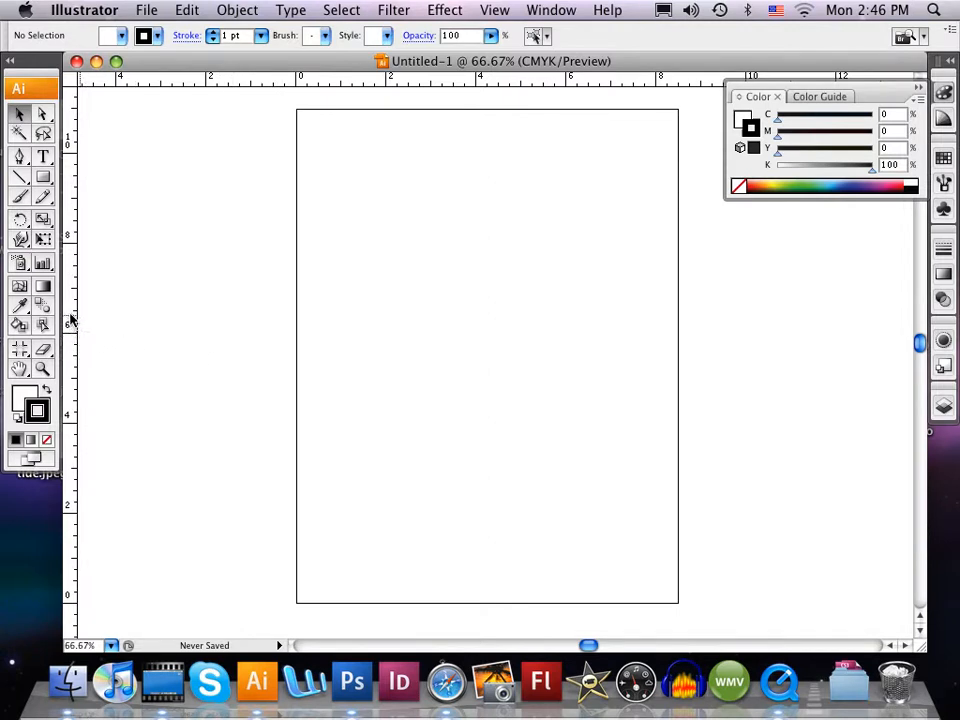
{"action": "left_click_drag", "start_coordinate": [72, 320], "coordinate": [341, 323]}
{"action": "left_click_drag", "start_coordinate": [71, 311], "coordinate": [500, 342]}
{"action": "left_click_drag", "start_coordinate": [420, 81], "coordinate": [424, 157]}
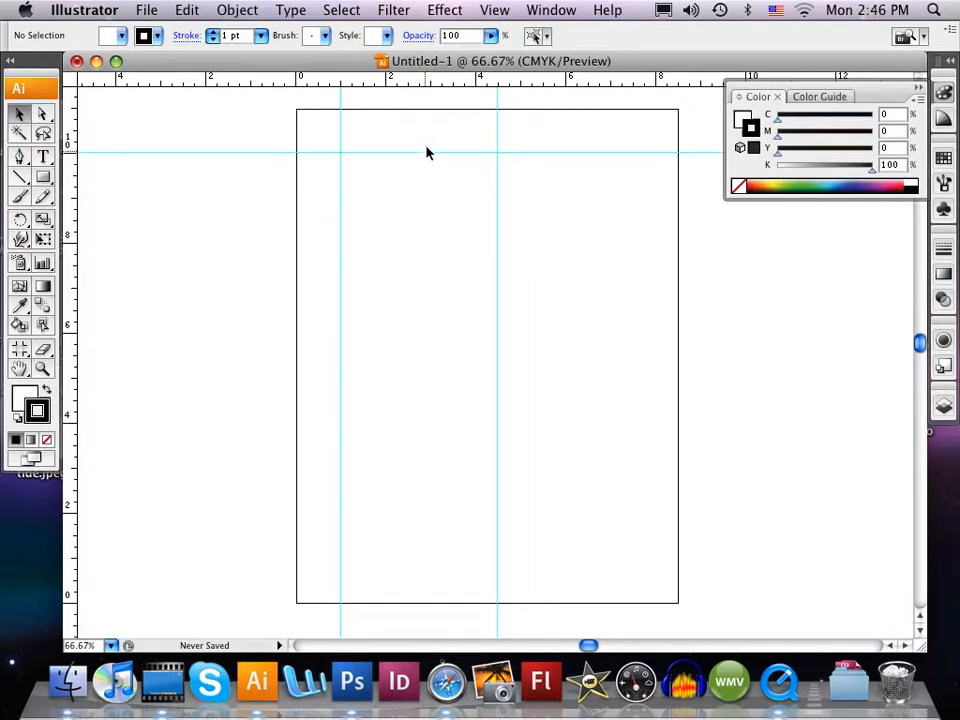
{"action": "left_click_drag", "start_coordinate": [426, 88], "coordinate": [426, 253]}
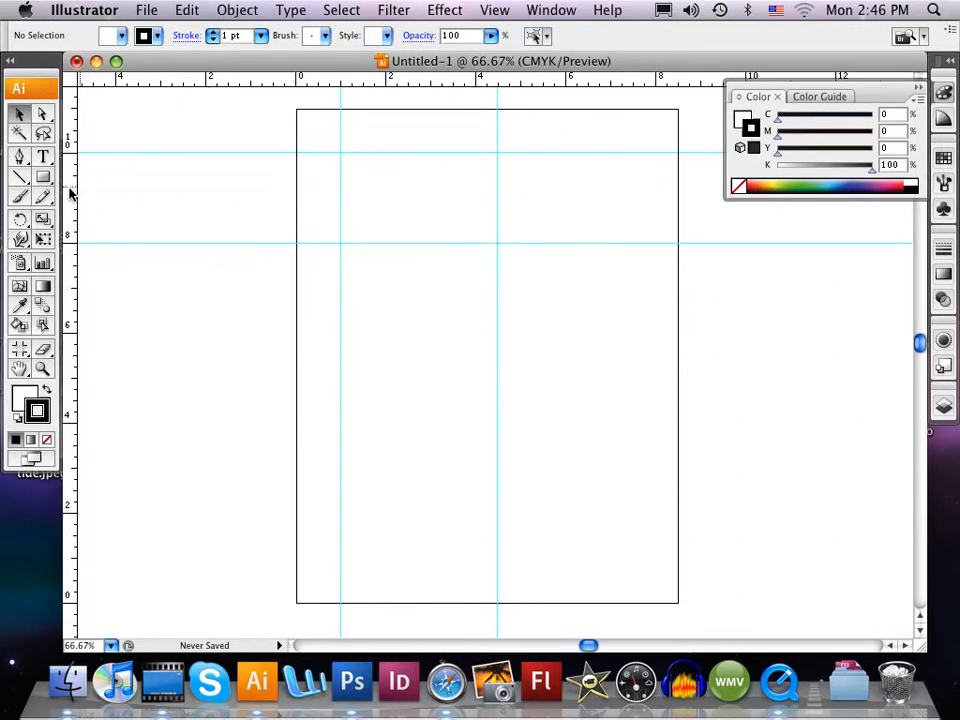
- Add a text object with the cardholder's title and surname near the middle of the guide rectangle
{"action": "left_click", "coordinate": [42, 368]}
{"action": "left_click", "coordinate": [412, 205]}
{"action": "left_click", "coordinate": [518, 375]}
{"action": "left_click", "coordinate": [42, 157]}
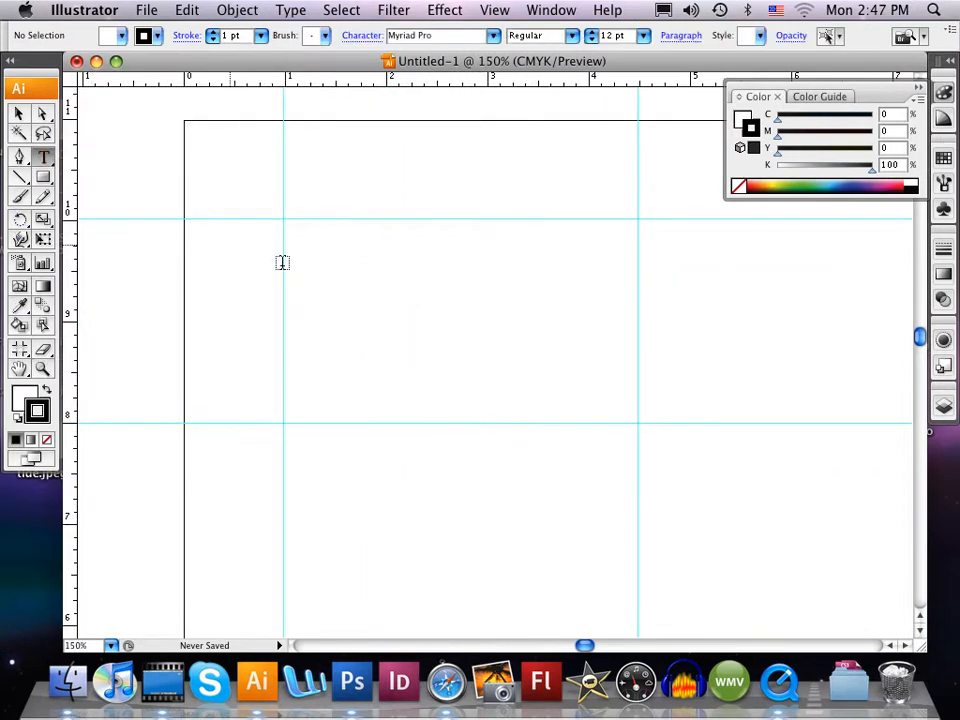
{"action": "left_click", "coordinate": [397, 302]}
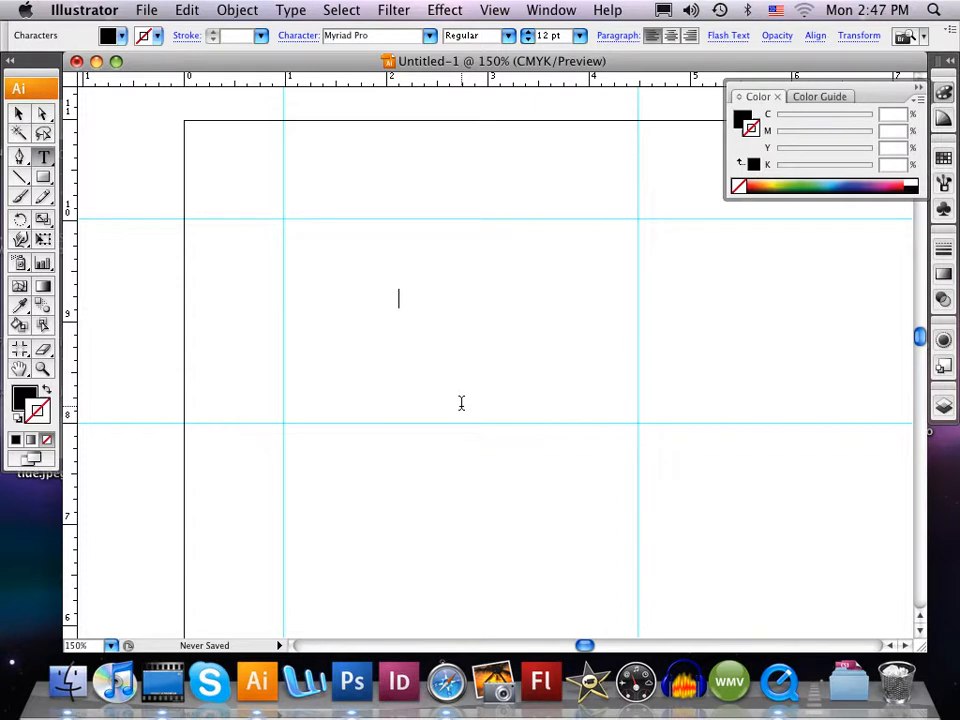
{"action": "type", "text": "Mr. Yanosa"}
{"action": "key", "text": "BackSpace"}
{"action": "key", "text": "BackSpace"}
{"action": "type", "text": "ka"}
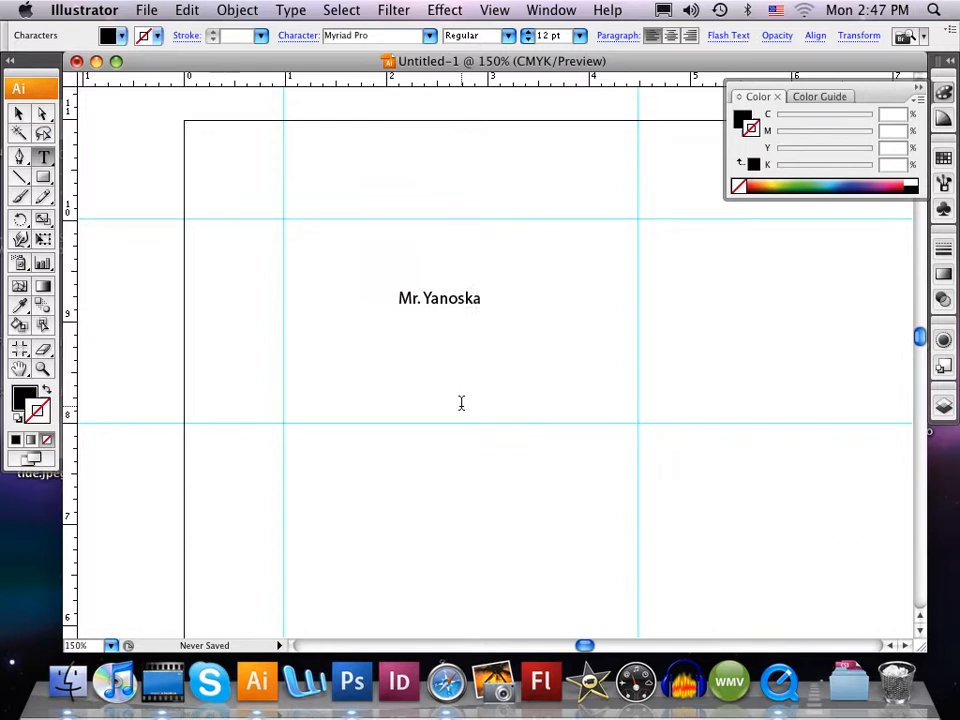
{"action": "left_click", "coordinate": [19, 117]}
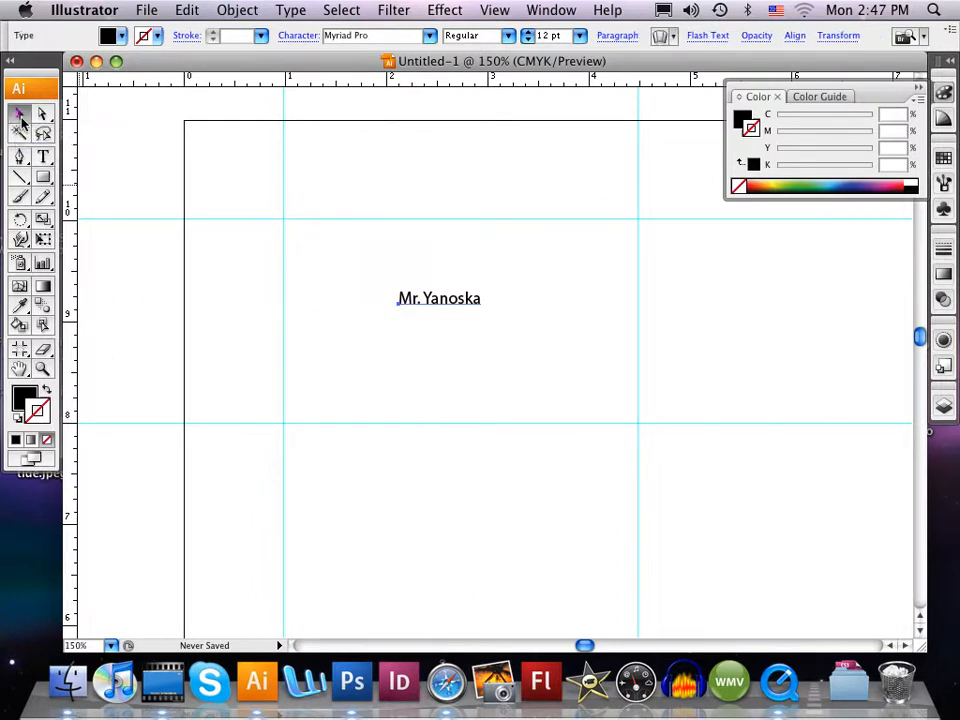
- Add a separate text object with the street address near the lower-left corner of the guide rectangle
{"action": "left_click", "coordinate": [44, 158]}
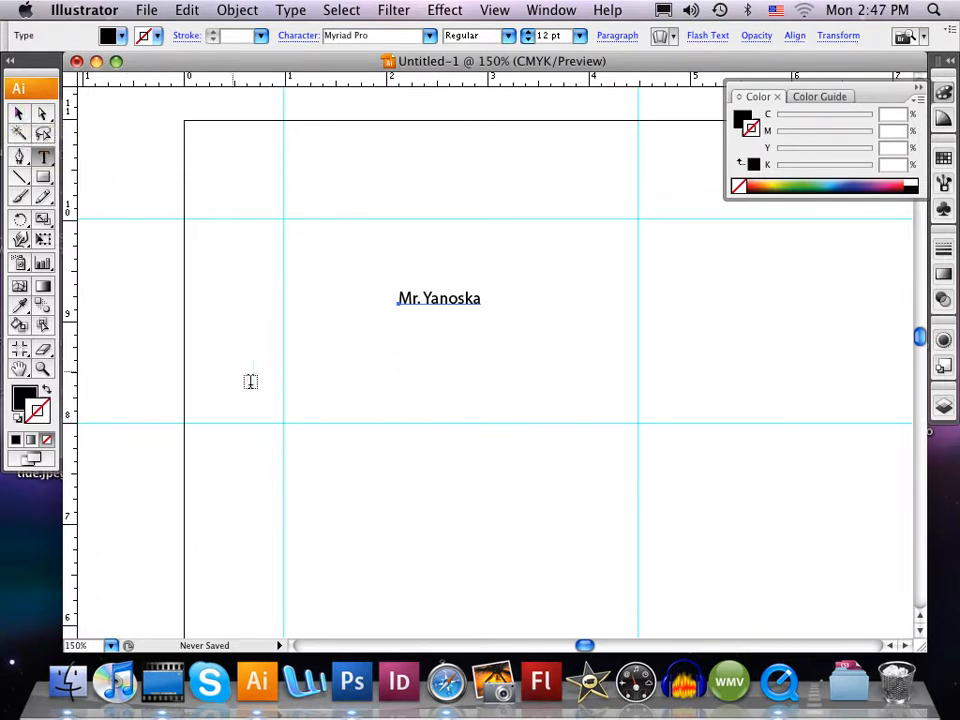
{"action": "left_click", "coordinate": [304, 392]}
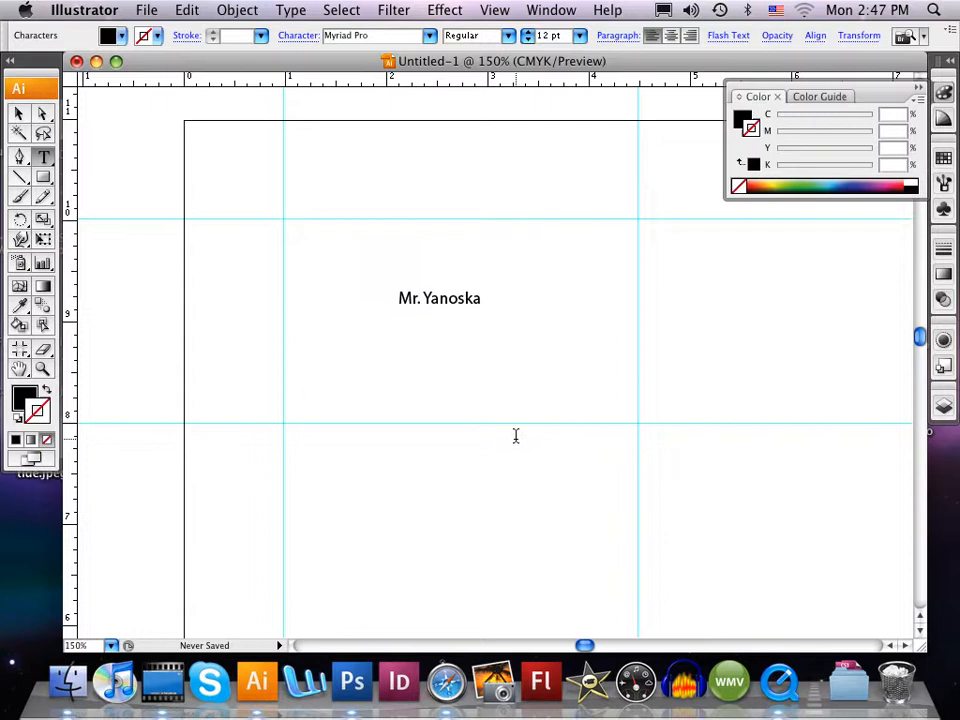
{"action": "key", "text": "BackSpace"}
{"action": "key", "text": "BackSpace"}
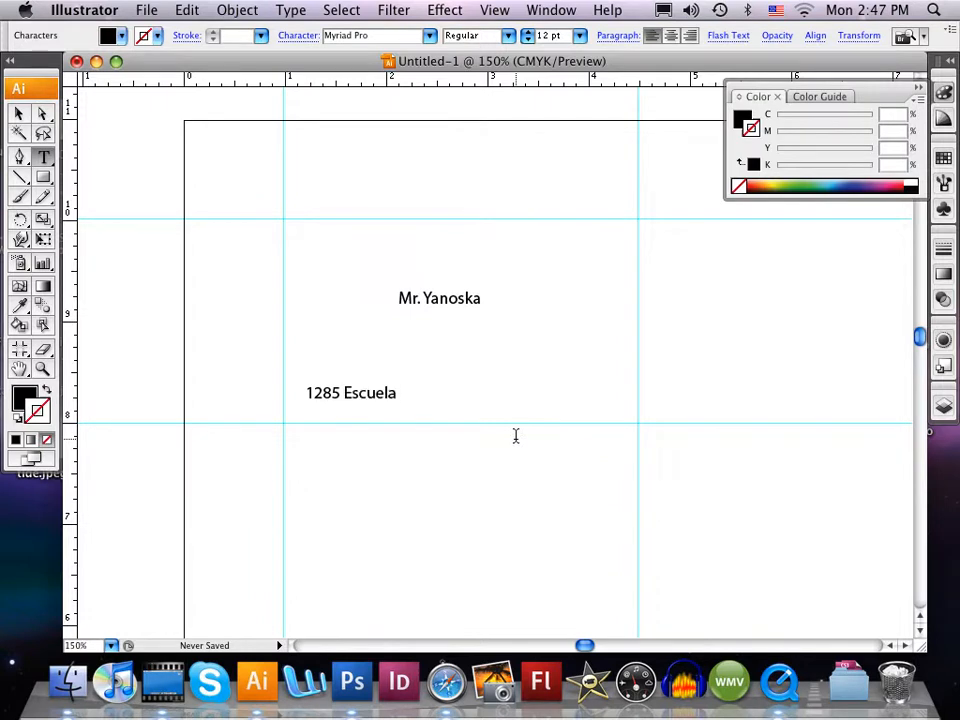
- Add a second line with the city, state and ZIP code below the street address
{"action": "key", "text": "Return"}
{"action": "type", "text": "Milpitas"}
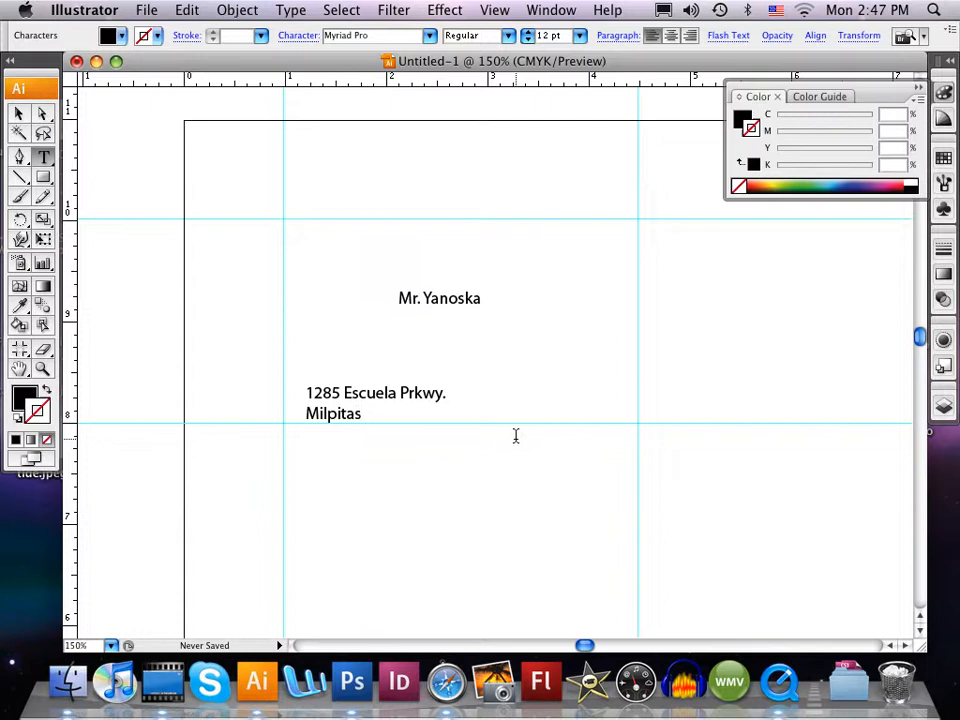
{"action": "type", "text": ",  CA  95035"}
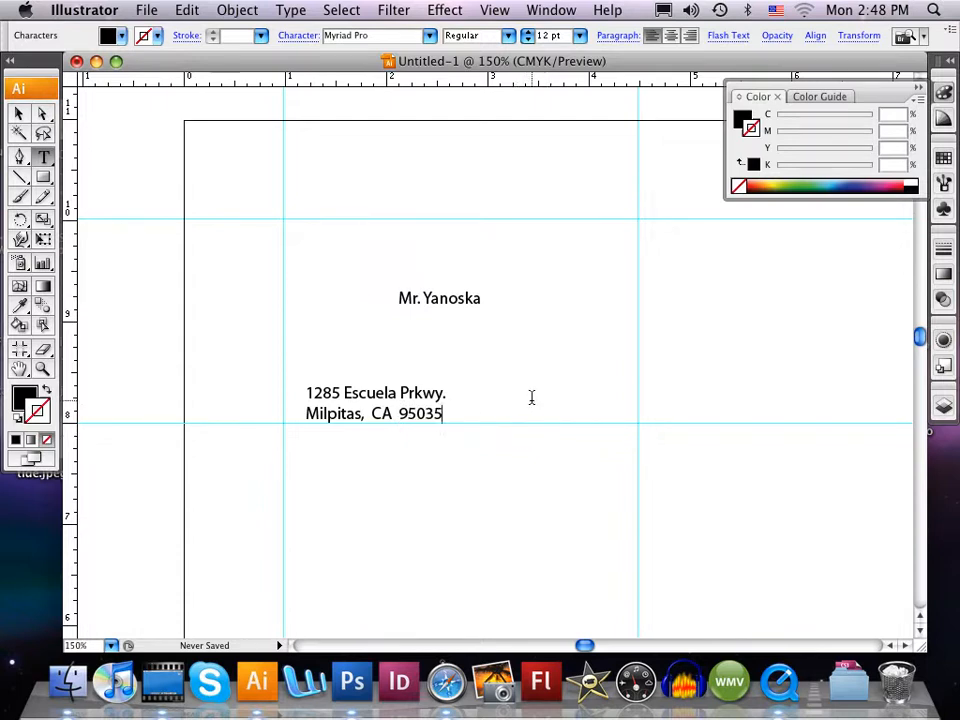
{"action": "left_click", "coordinate": [18, 113]}
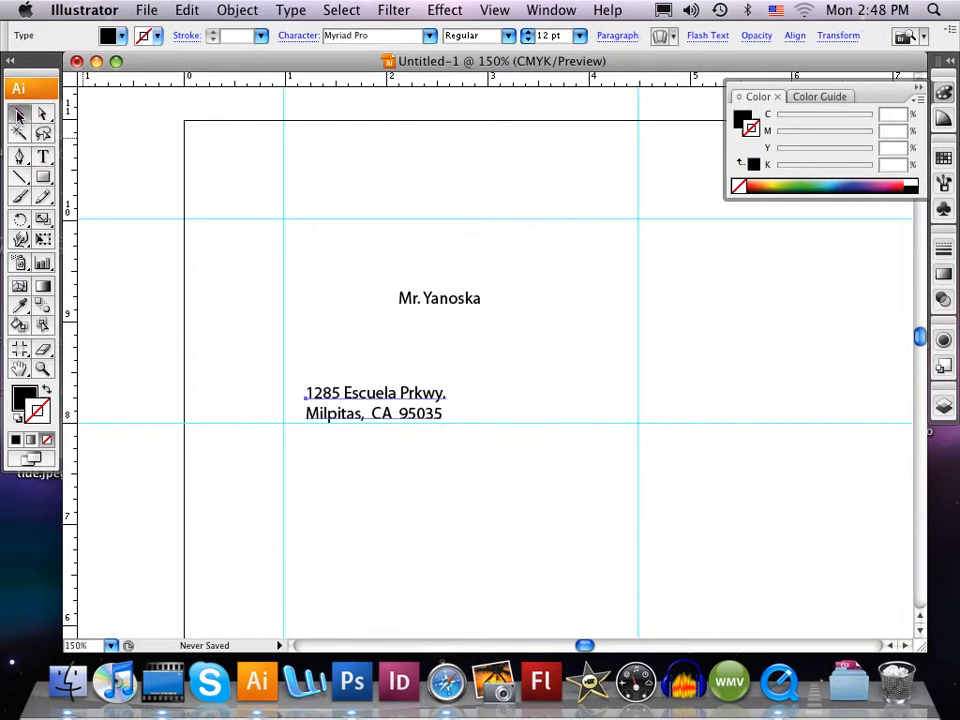
{"action": "left_click", "coordinate": [43, 157]}
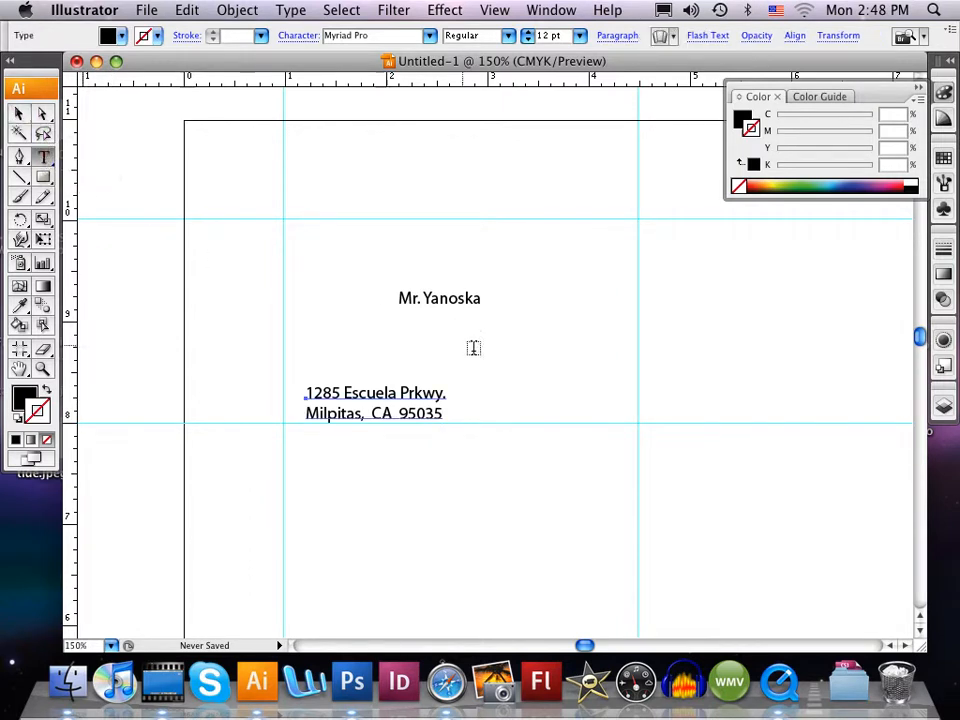
{"action": "left_click", "coordinate": [499, 393]}
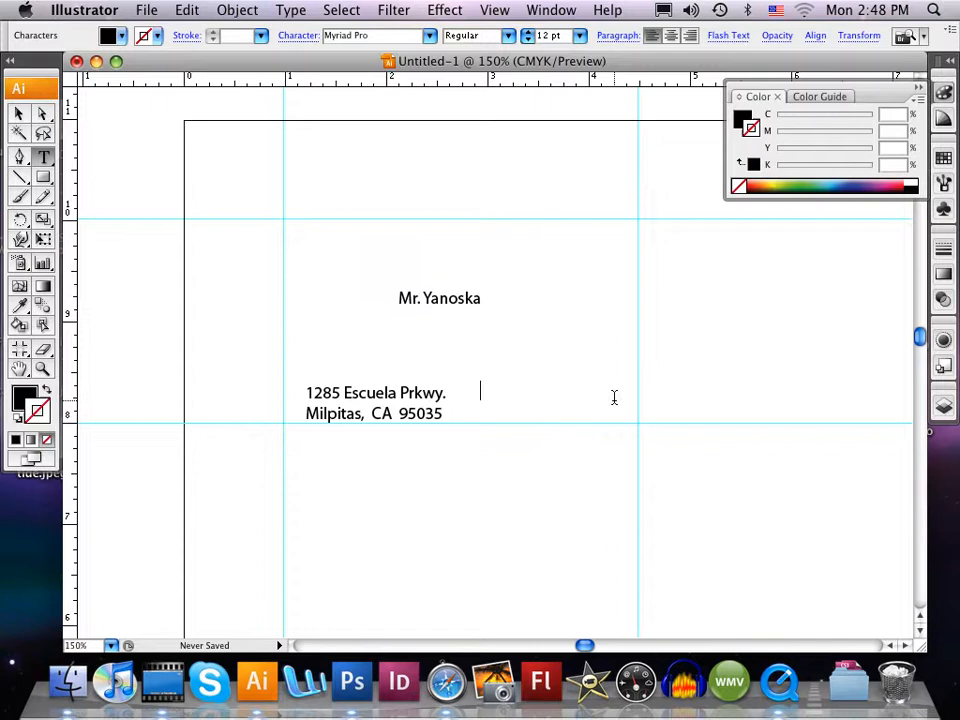
{"action": "type", "text": "www"}
{"action": "type", "text": "cars.org"}
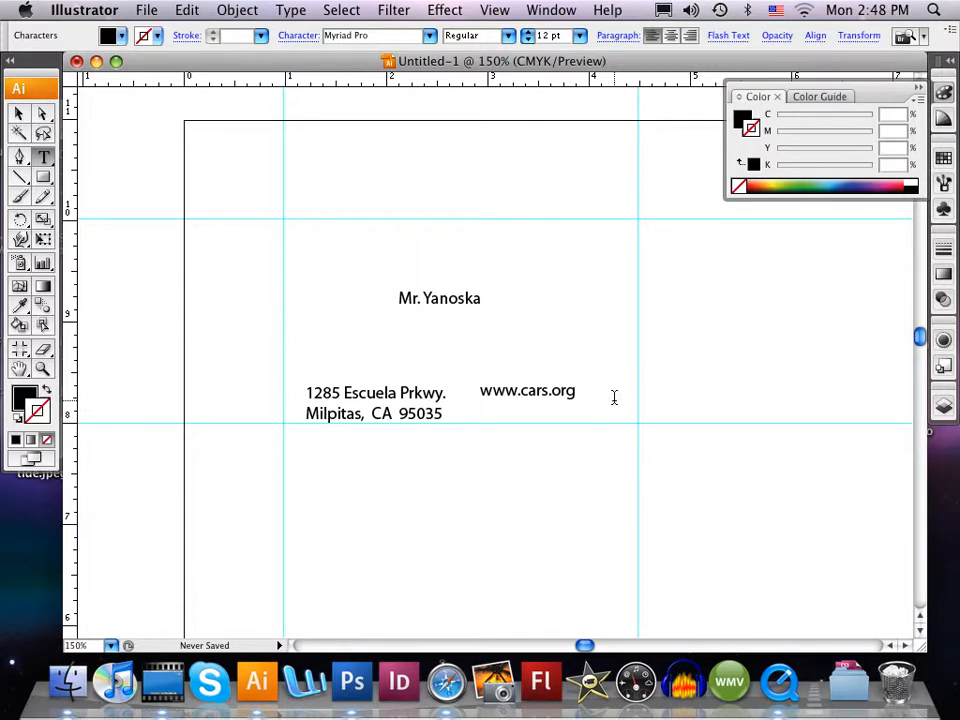
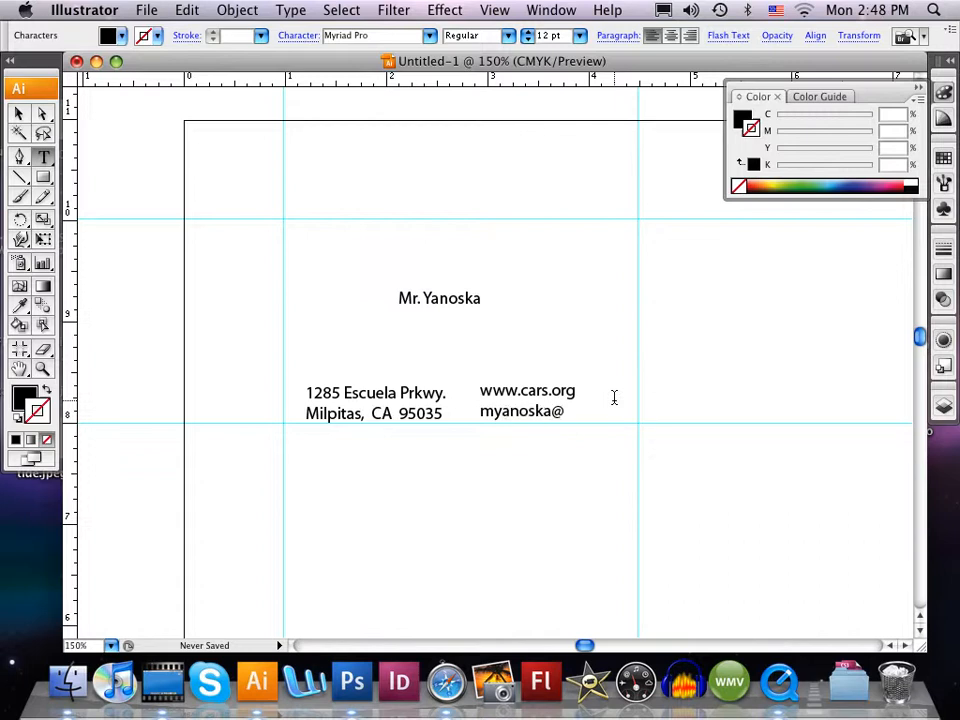
- Add the job title "Student" on a second line under the cardholder's name
{"action": "left_click", "coordinate": [481, 298]}
{"action": "key", "text": "Return"}
{"action": "type", "text": "Teacher"}
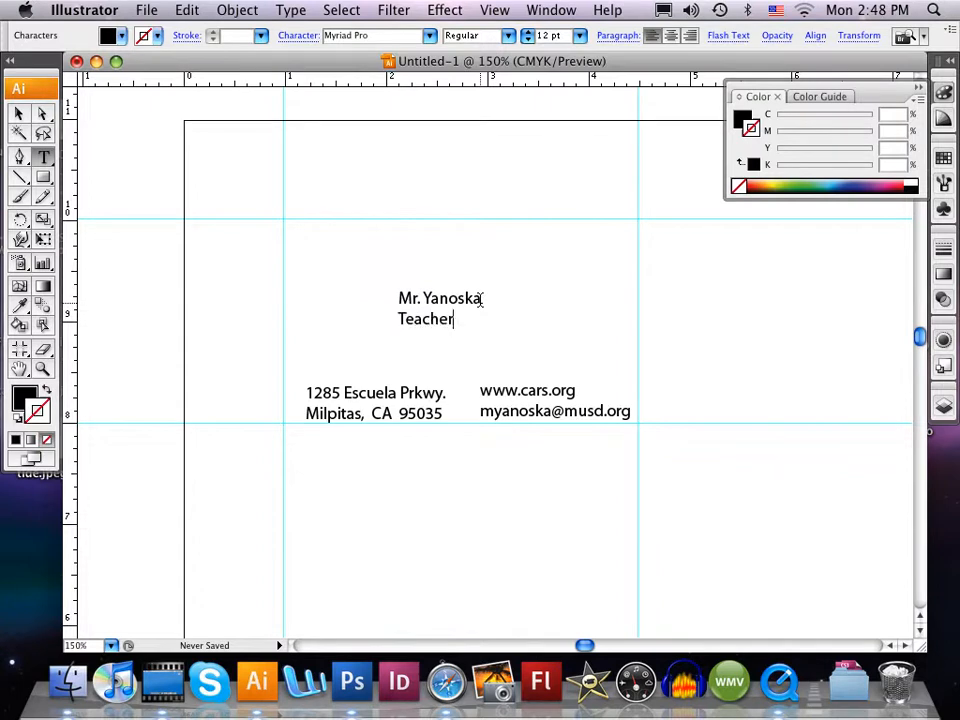
{"action": "key", "text": "BackSpace"}
{"action": "key", "text": "BackSpace"}
{"action": "key", "text": "BackSpace"}
{"action": "key", "text": "BackSpace"}
{"action": "key", "text": "BackSpace"}
{"action": "key", "text": "BackSpace"}
{"action": "key", "text": "BackSpace"}
{"action": "type", "text": "Student"}
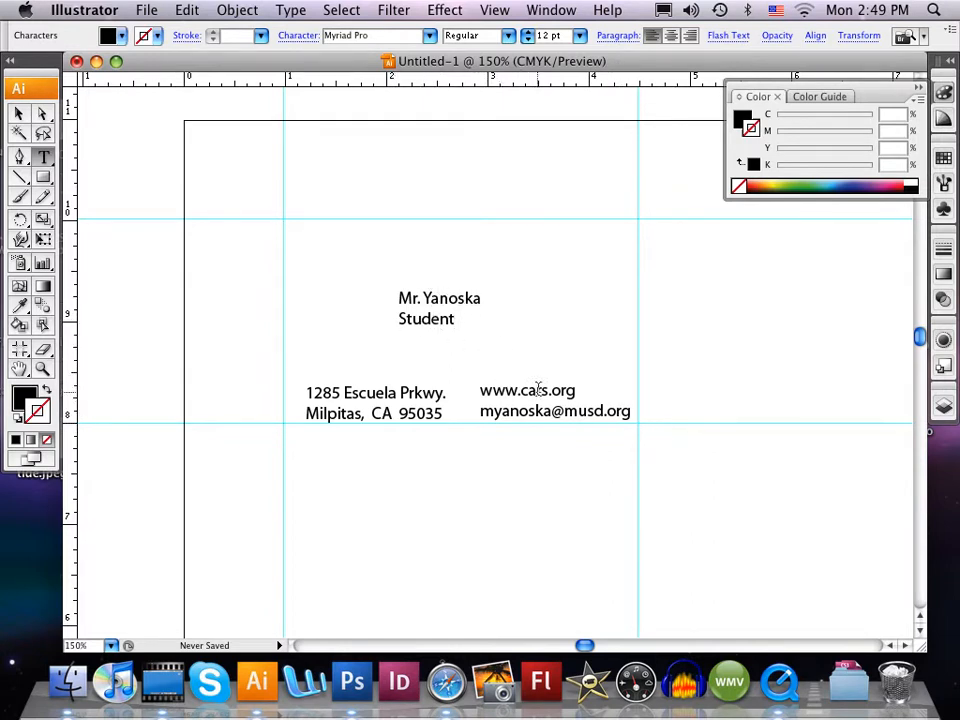
{"action": "left_click", "coordinate": [19, 116]}
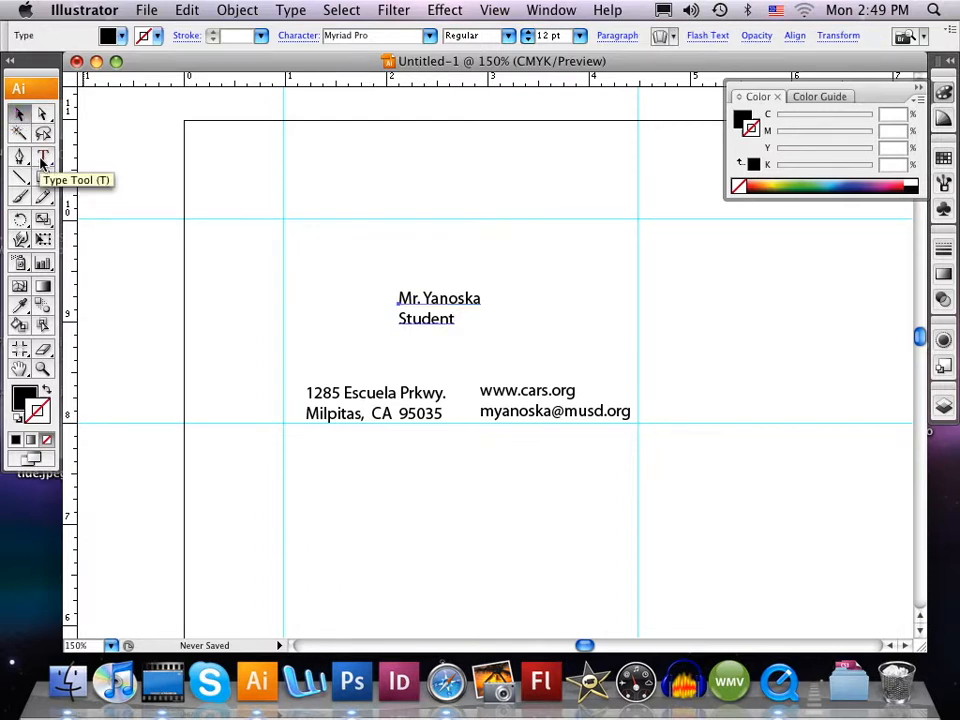
- Add a text object with the contact's phone number and extension above the guide rectangle
{"action": "left_click", "coordinate": [43, 159]}
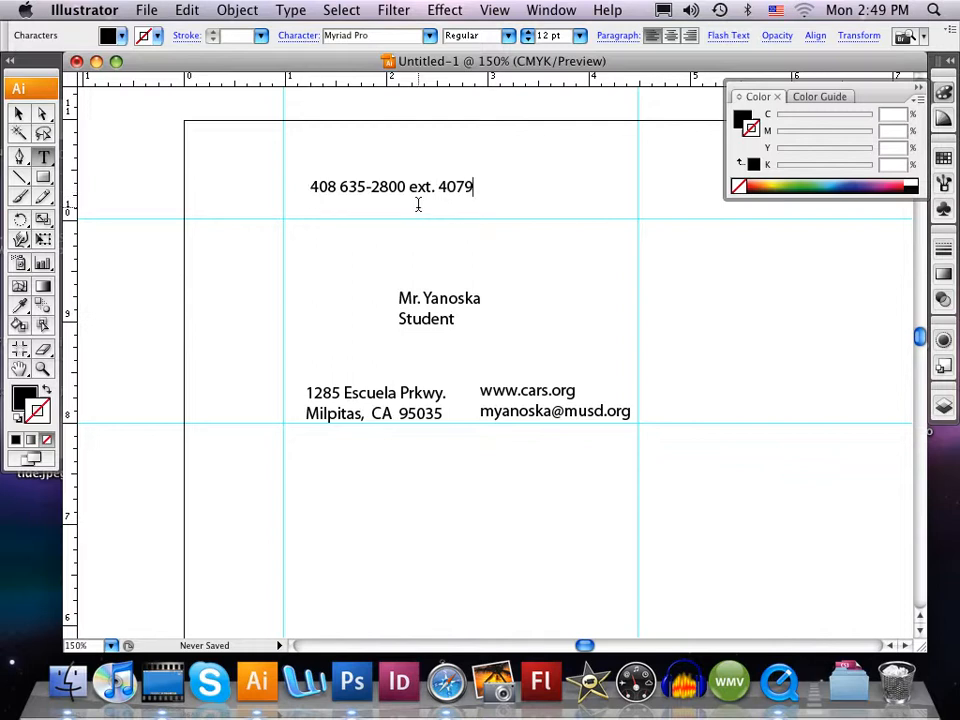
{"action": "left_click_drag", "start_coordinate": [397, 297], "coordinate": [474, 301]}
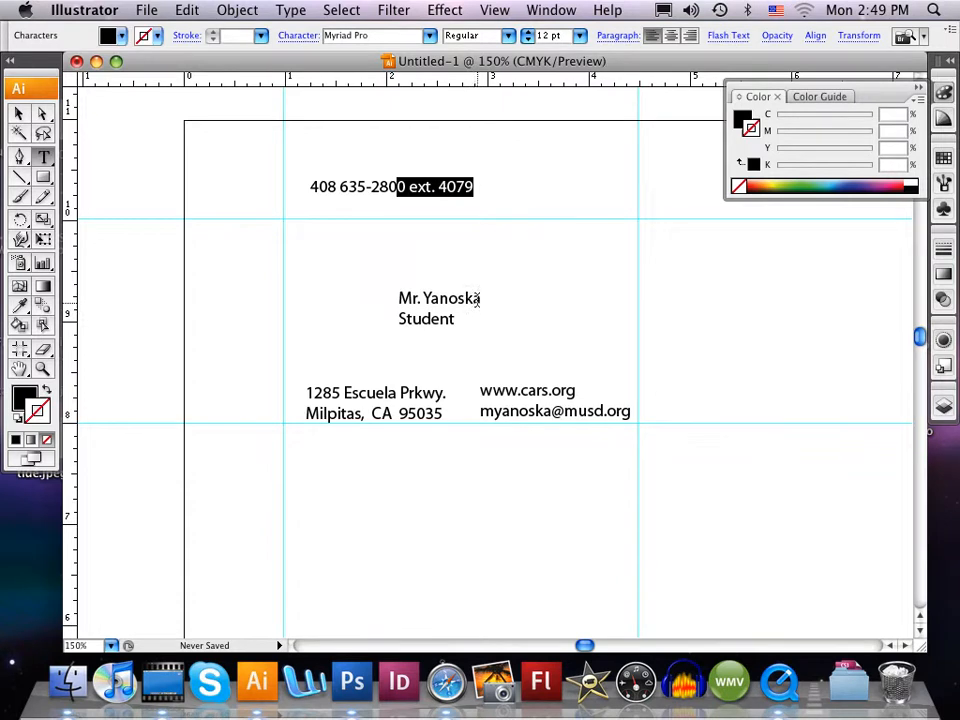
{"action": "left_click", "coordinate": [18, 113]}
- Enlarge only the name line of the central text object to 20 pt
{"action": "left_click", "coordinate": [405, 299]}
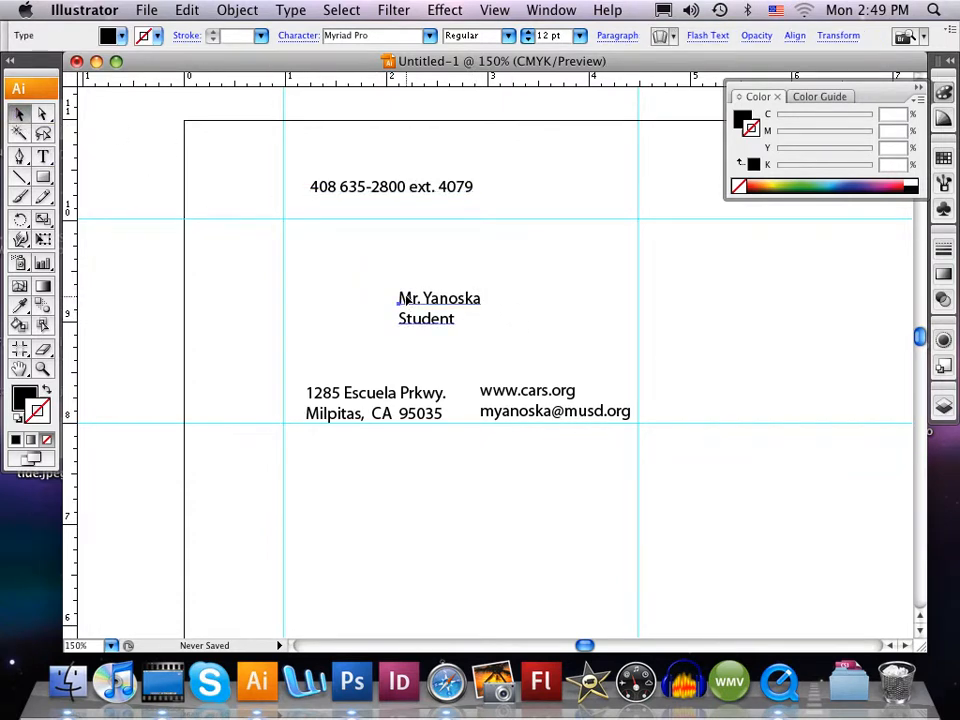
{"action": "left_click", "coordinate": [43, 157]}
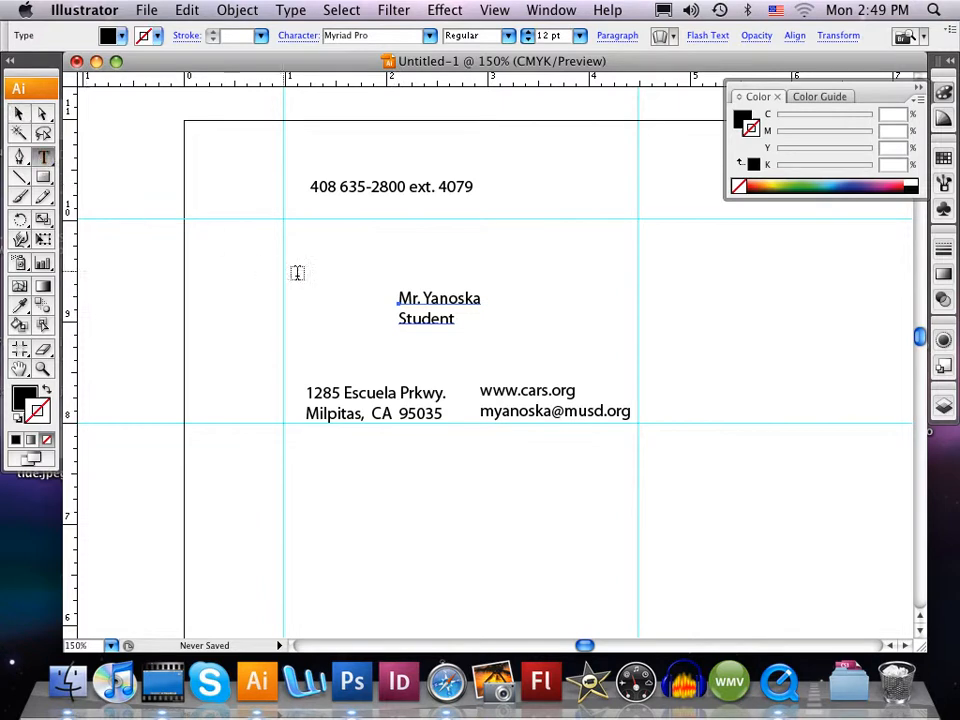
{"action": "left_click_drag", "start_coordinate": [397, 298], "coordinate": [482, 298]}
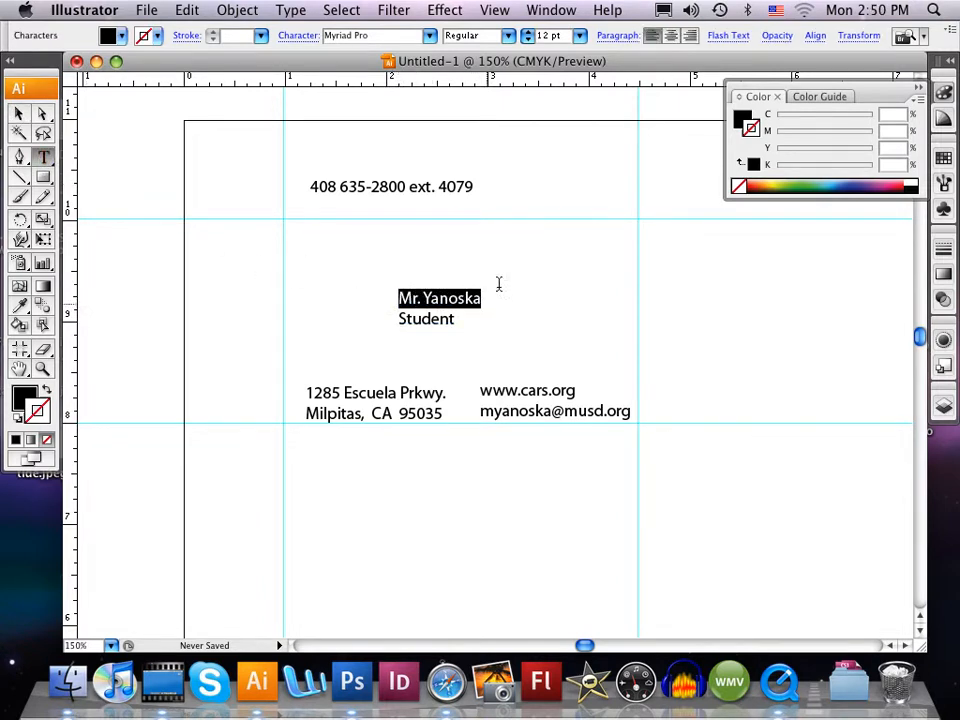
{"action": "left_click", "coordinate": [530, 37]}
{"action": "left_click", "coordinate": [530, 37]}
{"action": "left_click", "coordinate": [530, 37]}
{"action": "left_click", "coordinate": [530, 37]}
{"action": "left_click", "coordinate": [530, 37]}
{"action": "left_click", "coordinate": [530, 37]}
{"action": "left_click", "coordinate": [530, 37]}
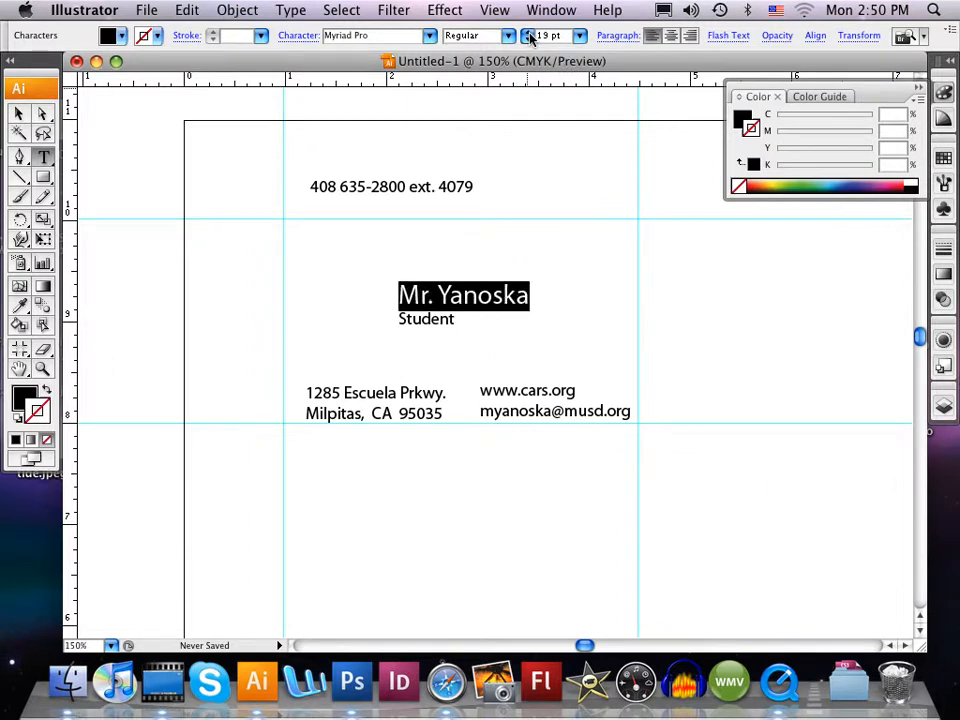
{"action": "left_click", "coordinate": [530, 37]}
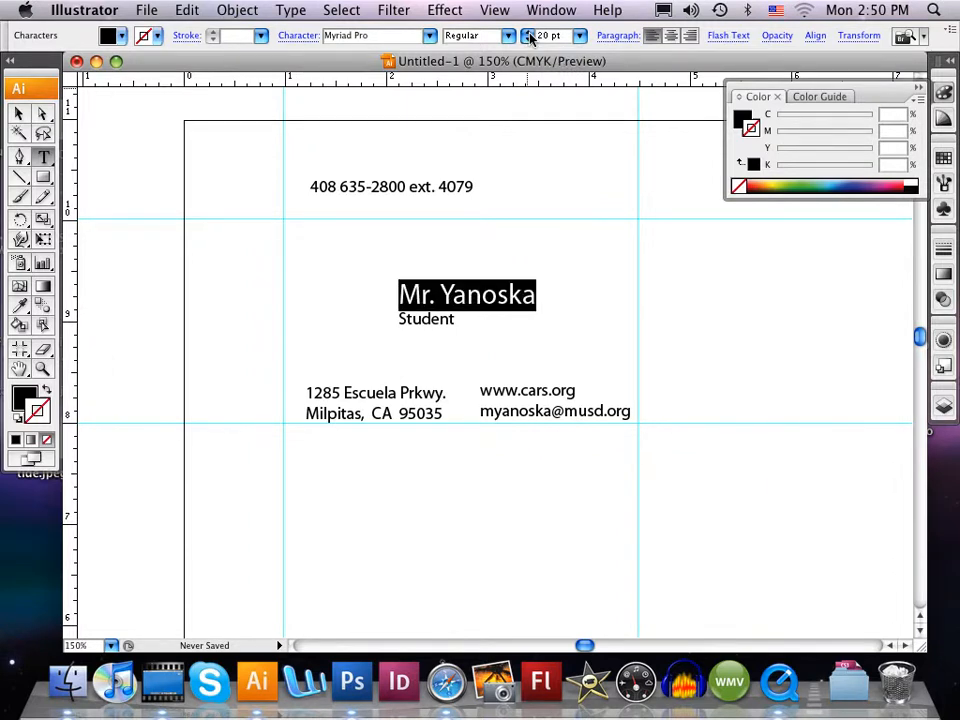
- Change the font style of the cardholder's name line to Bold
{"action": "left_click", "coordinate": [492, 38]}
{"action": "left_click", "coordinate": [497, 106]}
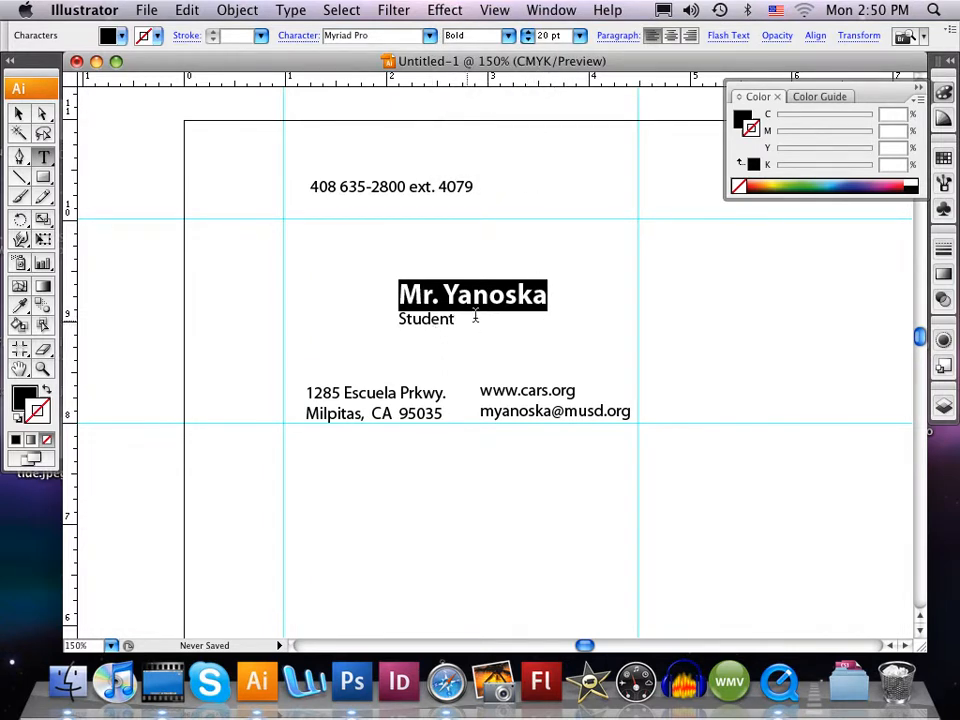
{"action": "left_click", "coordinate": [547, 297]}
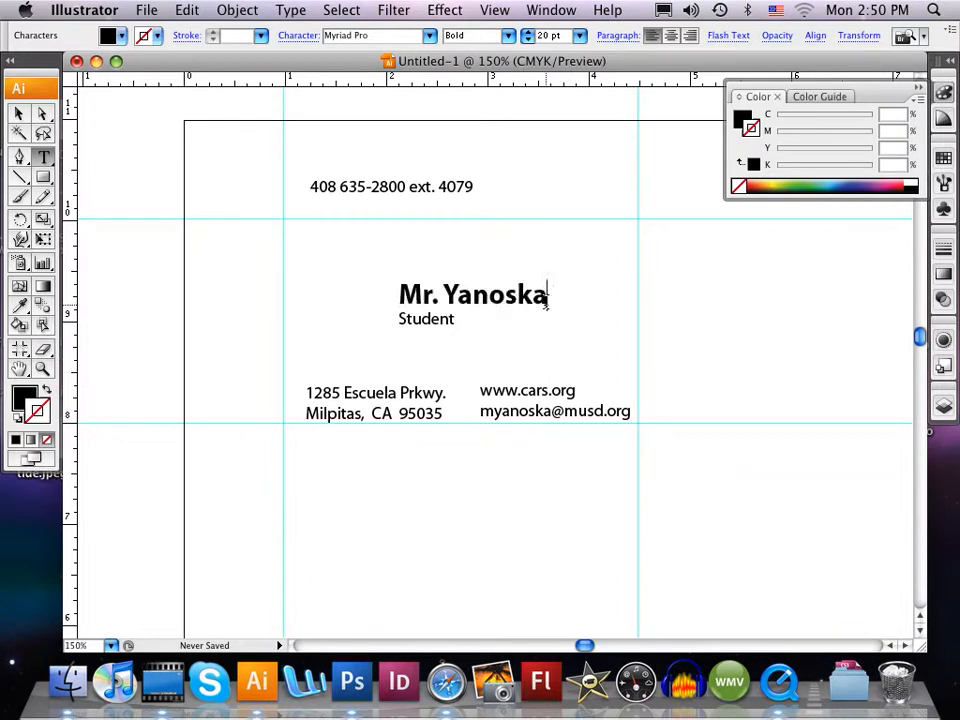
- Center-align the name and job title lines and move the text object to the horizontal middle of the card
{"action": "left_click_drag", "start_coordinate": [400, 293], "coordinate": [469, 324]}
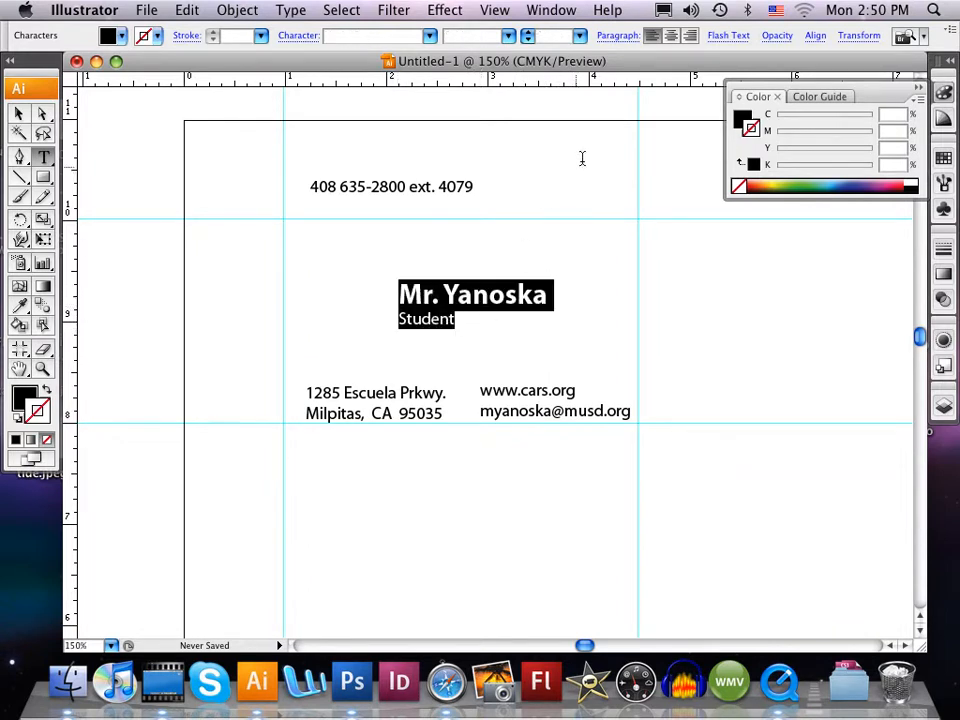
{"action": "left_click", "coordinate": [671, 36]}
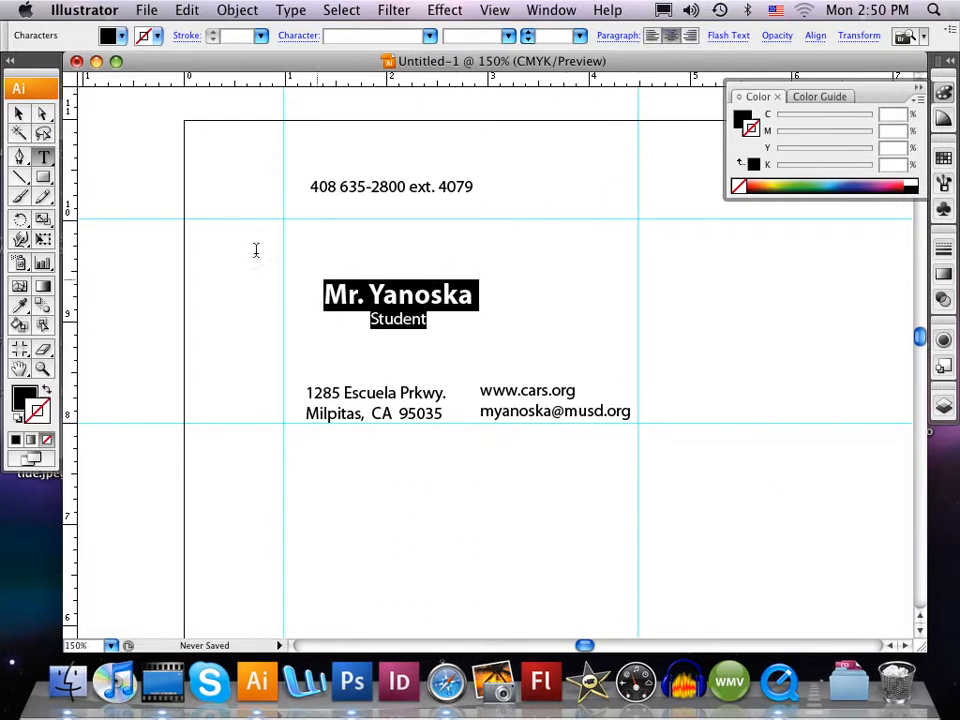
{"action": "left_click", "coordinate": [18, 113]}
{"action": "left_click_drag", "start_coordinate": [405, 307], "coordinate": [469, 306]}
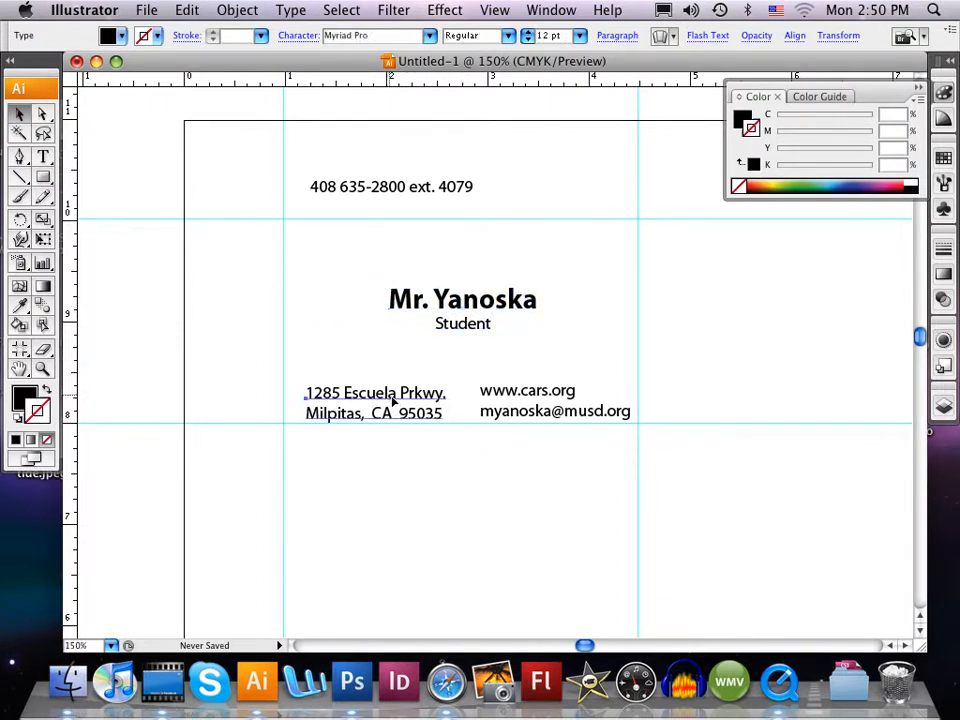
- Reposition the left-aligned address text just inside the lower-left corner of the guide rectangle
{"action": "left_click", "coordinate": [43, 157]}
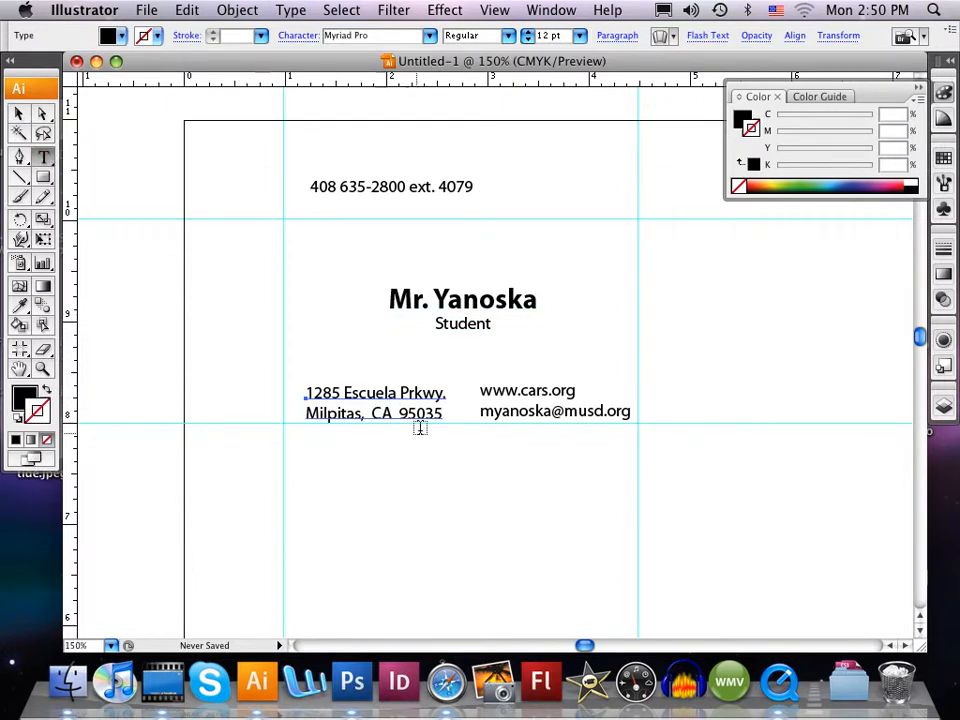
{"action": "left_click_drag", "start_coordinate": [442, 414], "coordinate": [306, 386]}
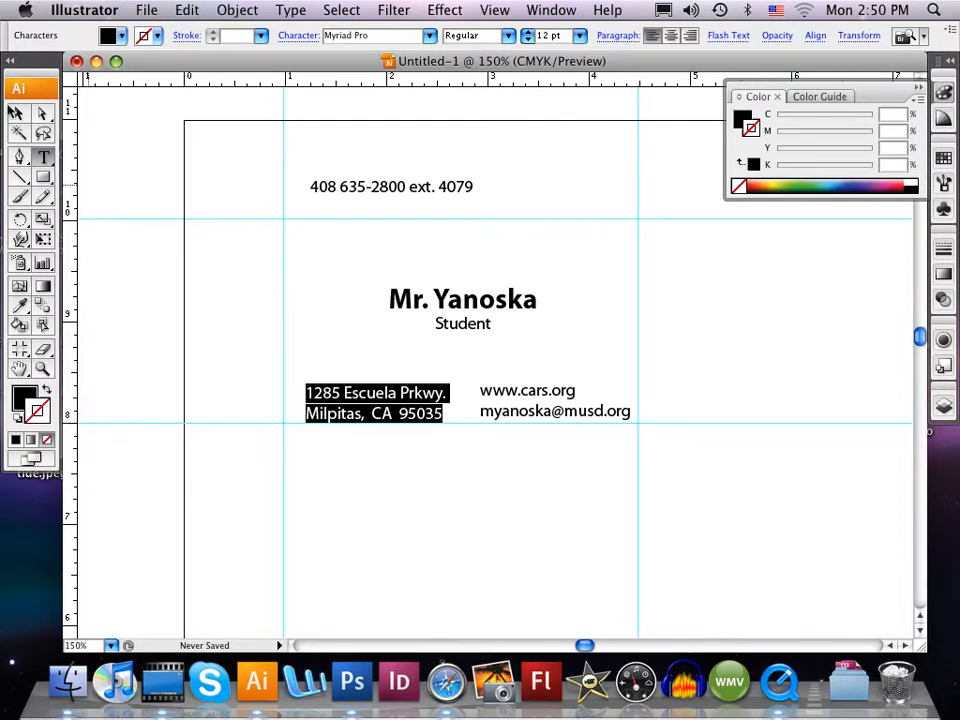
{"action": "left_click", "coordinate": [16, 113]}
{"action": "left_click_drag", "start_coordinate": [359, 397], "coordinate": [349, 390]}
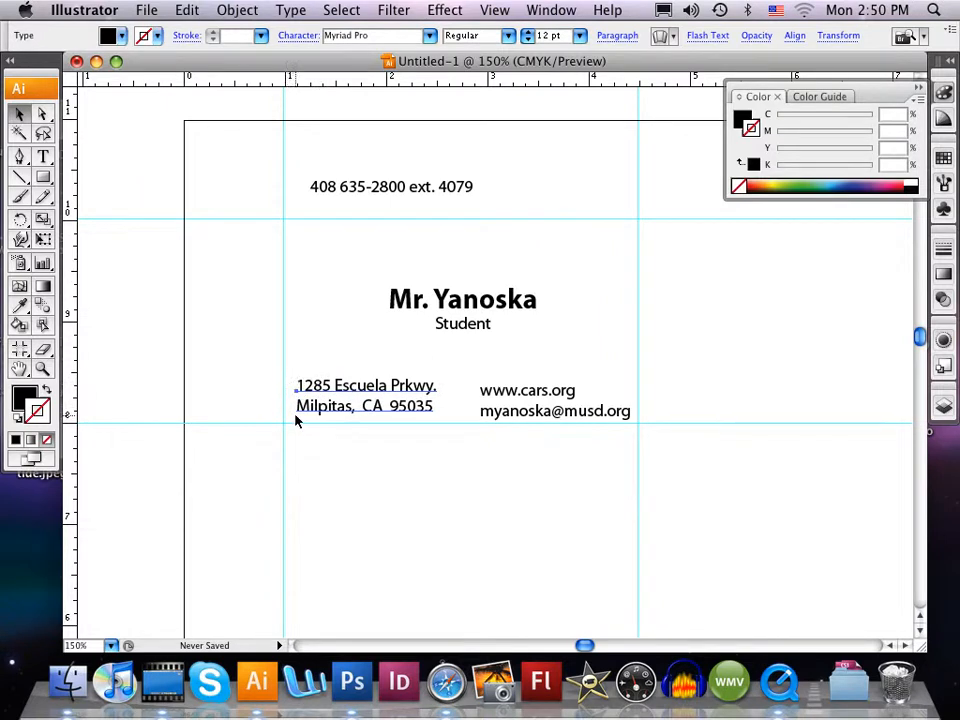
{"action": "mouse_move", "coordinate": [349, 412]}
{"action": "left_mouse_down"}
{"action": "mouse_move", "coordinate": [349, 420]}
{"action": "mouse_move", "coordinate": [336, 404]}
{"action": "mouse_move", "coordinate": [349, 406]}
{"action": "left_mouse_up"}
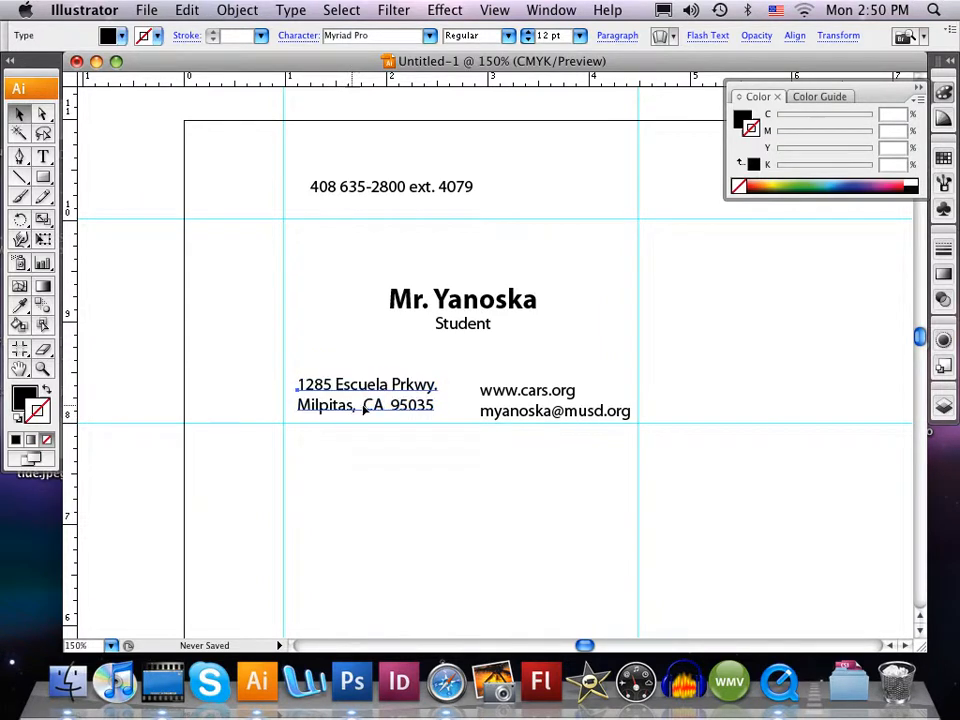
- Right-align the web and e-mail text and place it inside the card's lower-right corner, level with the address
{"action": "left_click", "coordinate": [532, 420]}
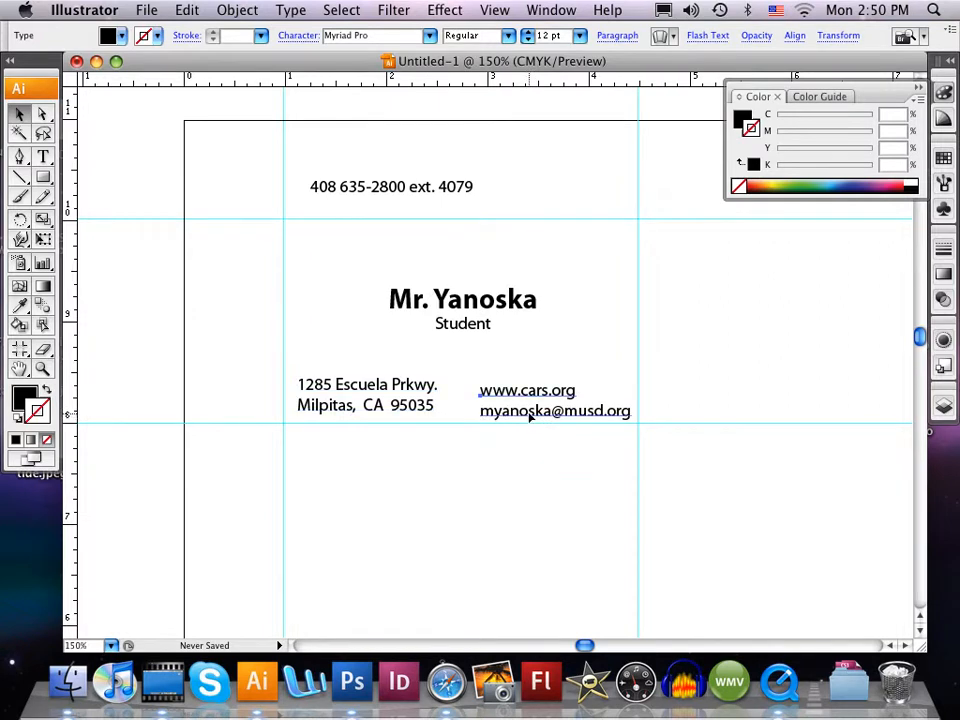
{"action": "left_click", "coordinate": [43, 157]}
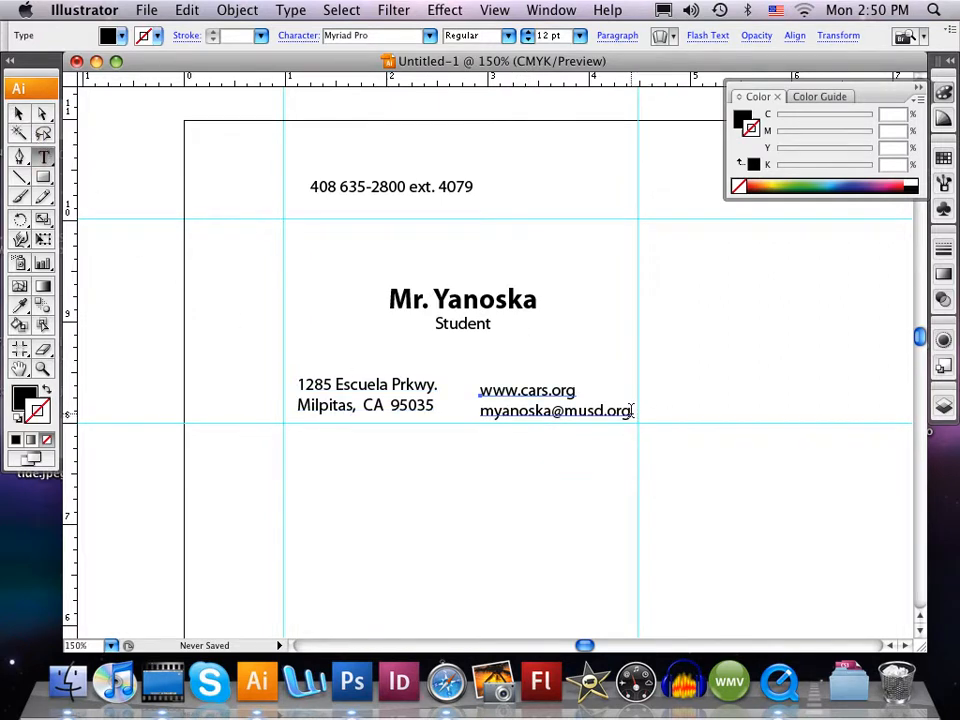
{"action": "left_click_drag", "start_coordinate": [631, 410], "coordinate": [476, 390]}
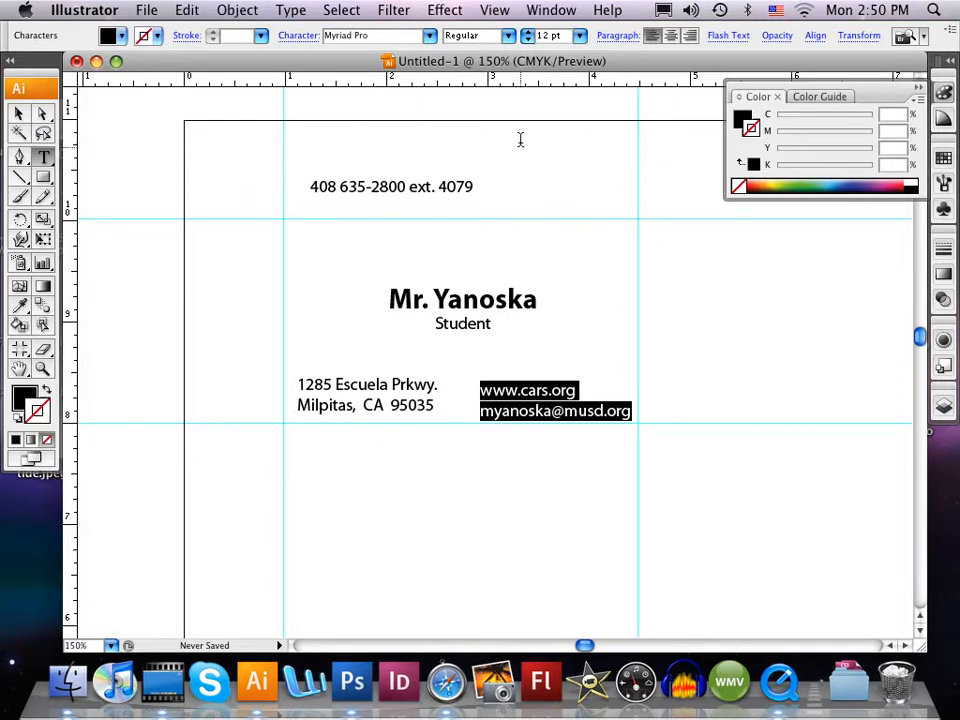
{"action": "left_click", "coordinate": [688, 37]}
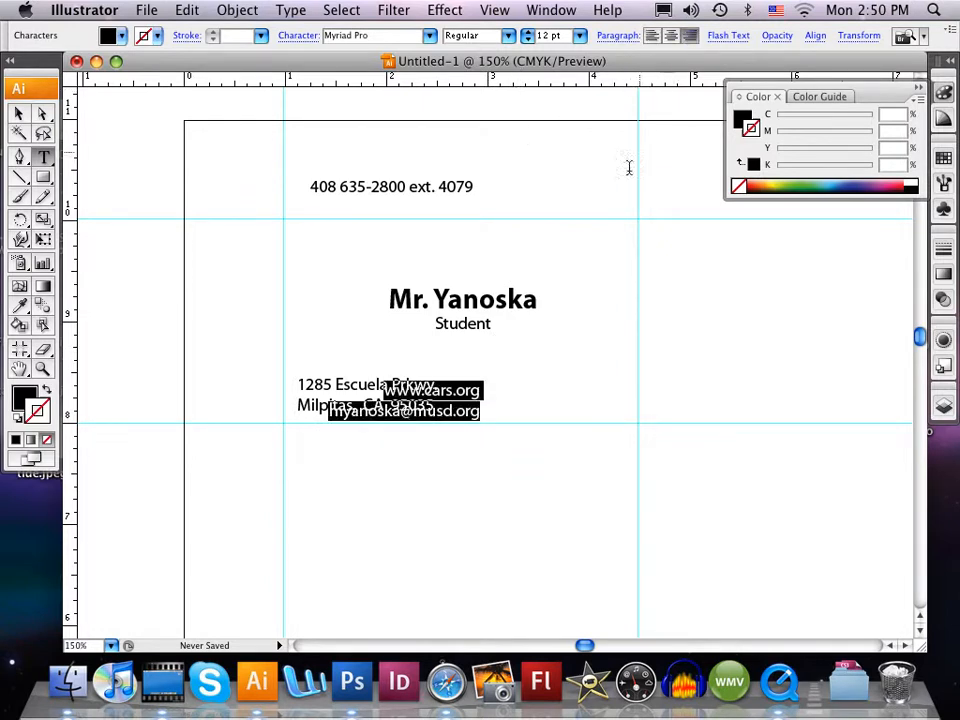
{"action": "left_click", "coordinate": [17, 116]}
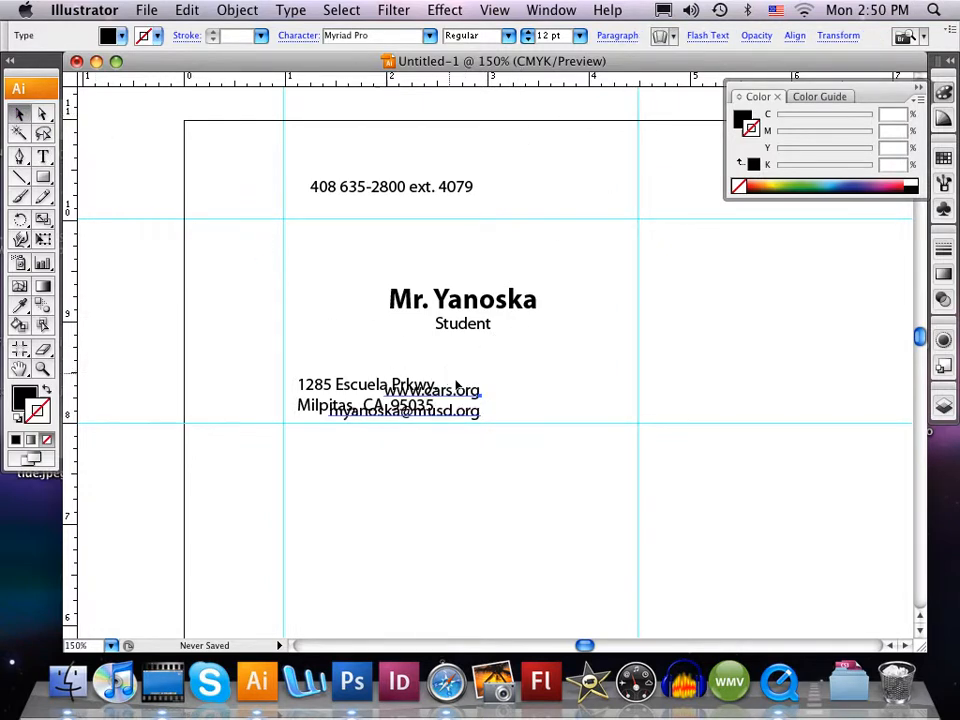
{"action": "left_click_drag", "start_coordinate": [450, 397], "coordinate": [597, 393]}
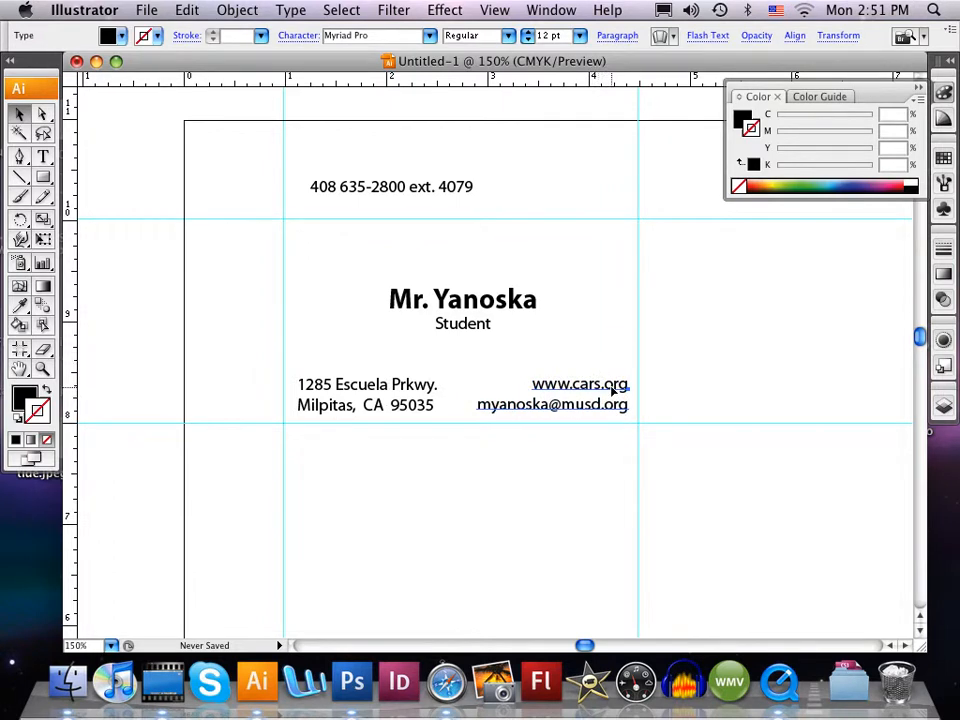
{"action": "left_click_drag", "start_coordinate": [610, 387], "coordinate": [606, 396]}
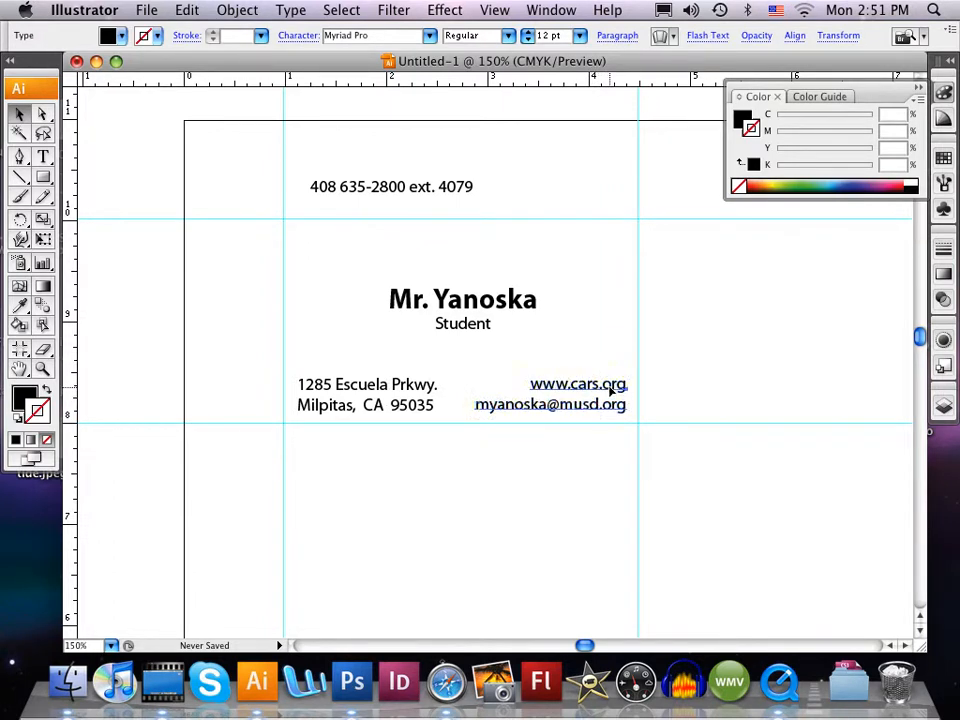
- Move the phone number text between the job title and the address, and shift the name and title text slightly up
{"action": "left_click", "coordinate": [454, 368]}
{"action": "left_click_drag", "start_coordinate": [374, 188], "coordinate": [458, 289]}
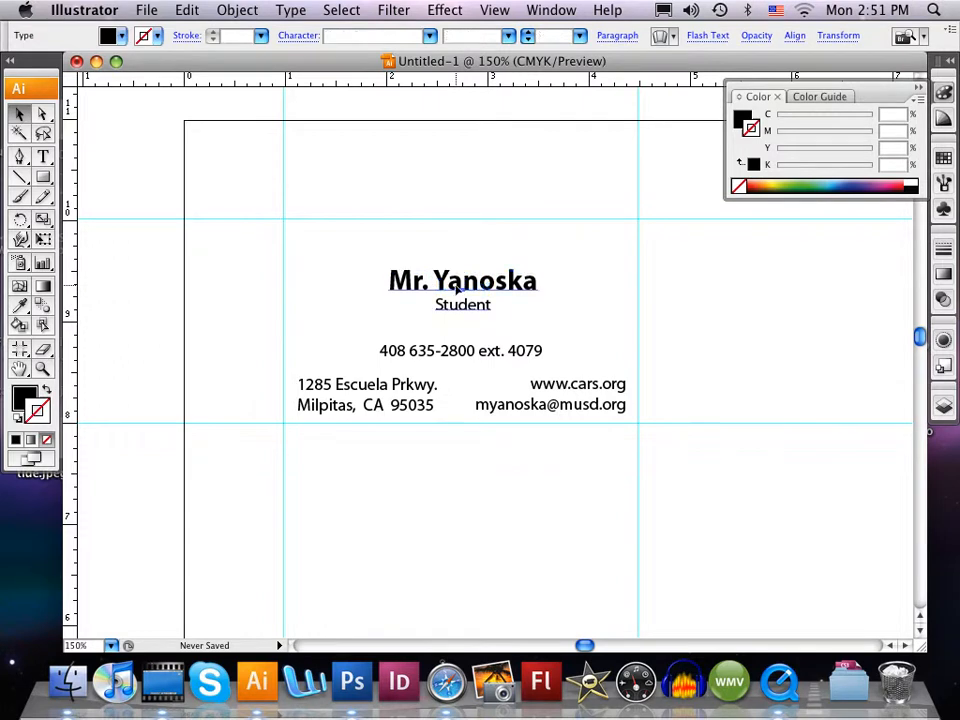
{"action": "left_click_drag", "start_coordinate": [463, 351], "coordinate": [462, 341]}
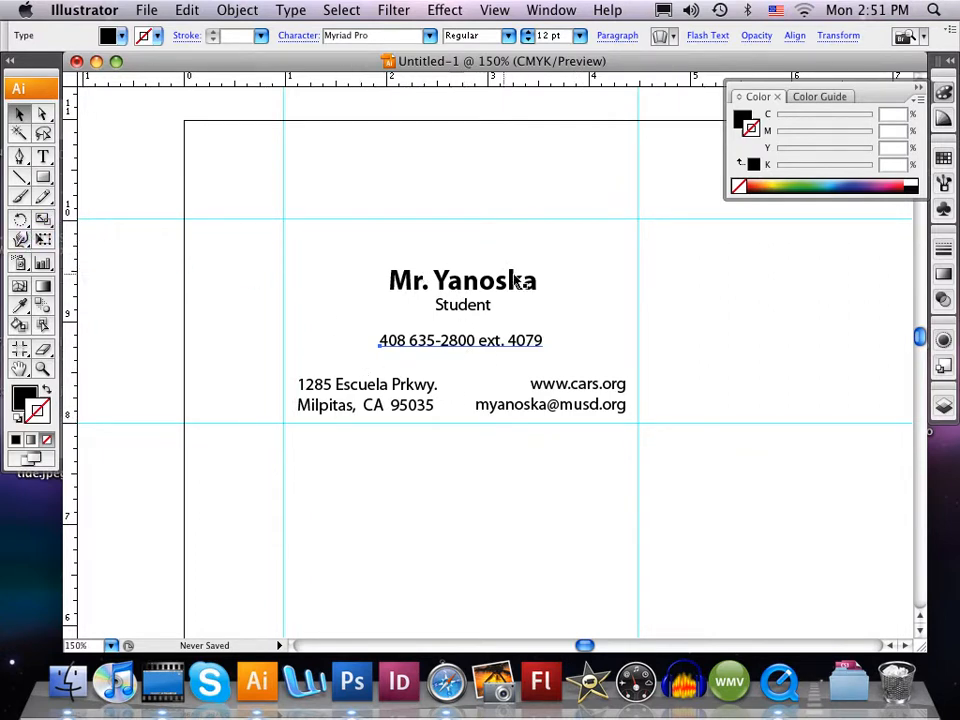
- Add a vertical guide through the middle of the card at about 2.75 in
{"action": "left_click", "coordinate": [43, 158]}
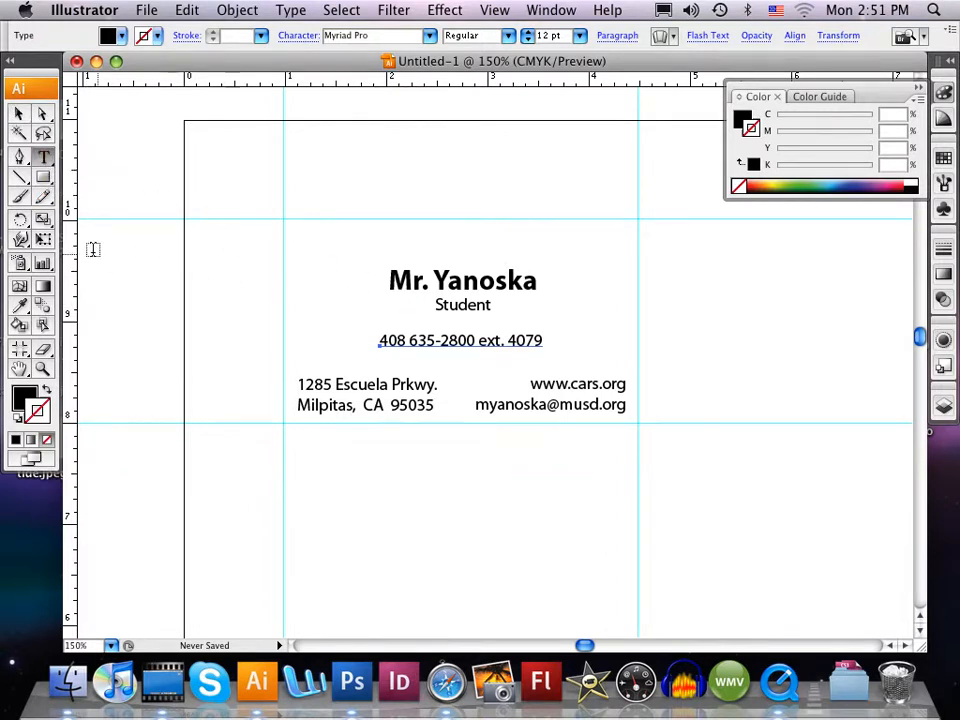
{"action": "left_click_drag", "start_coordinate": [73, 250], "coordinate": [463, 311]}
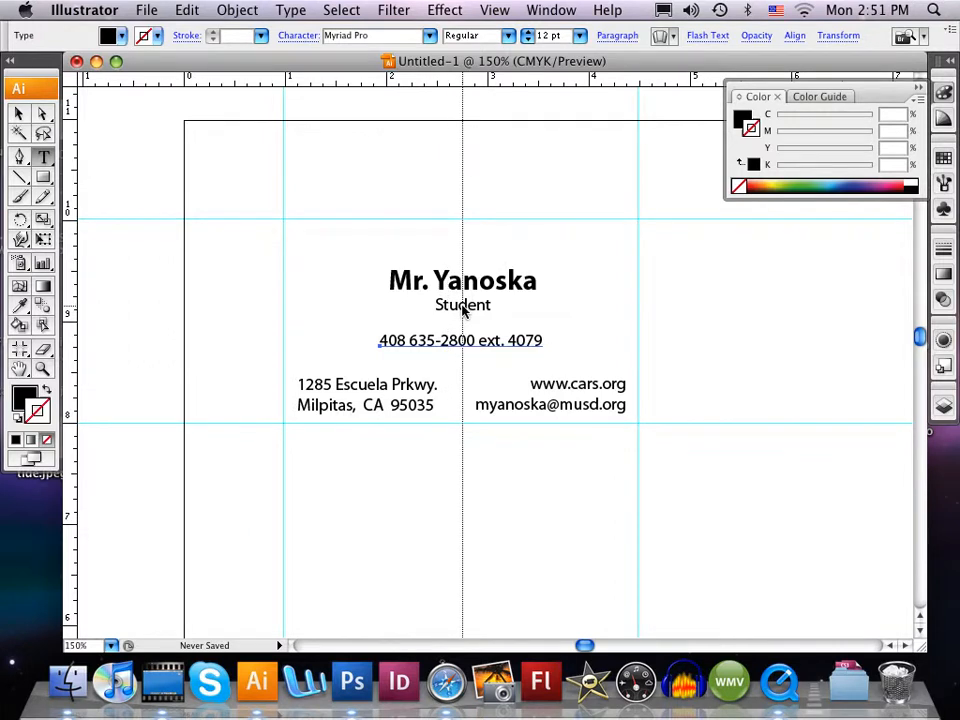
{"action": "left_click_drag", "start_coordinate": [463, 310], "coordinate": [462, 310]}
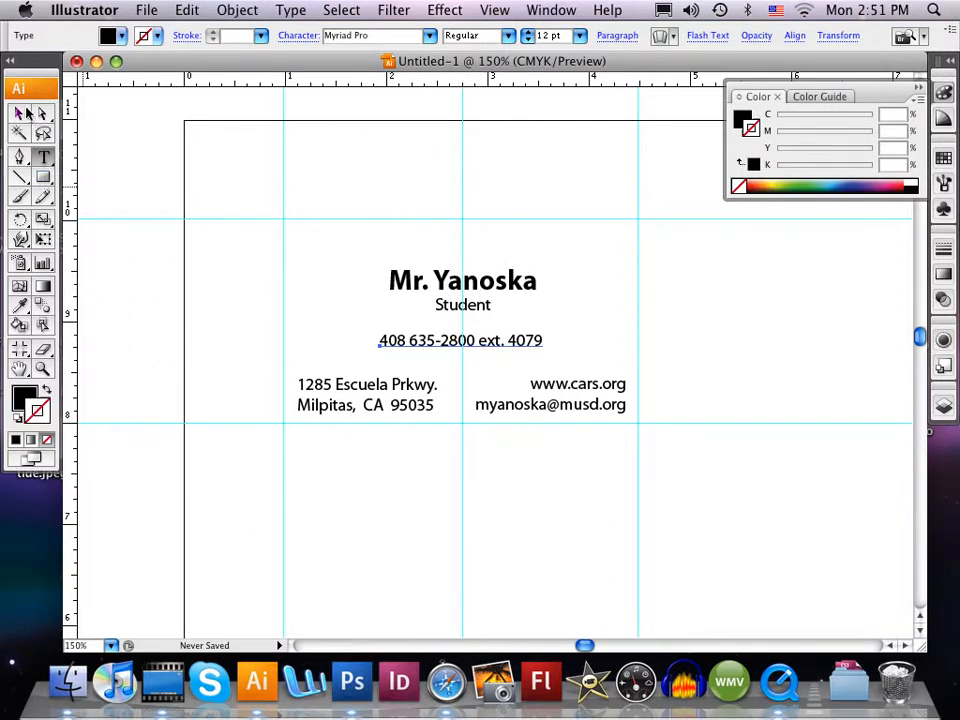
- Center-align the phone number text and move it so its anchor point sits on the card's vertical center guide
{"action": "left_click", "coordinate": [20, 113]}
{"action": "left_click", "coordinate": [476, 287]}
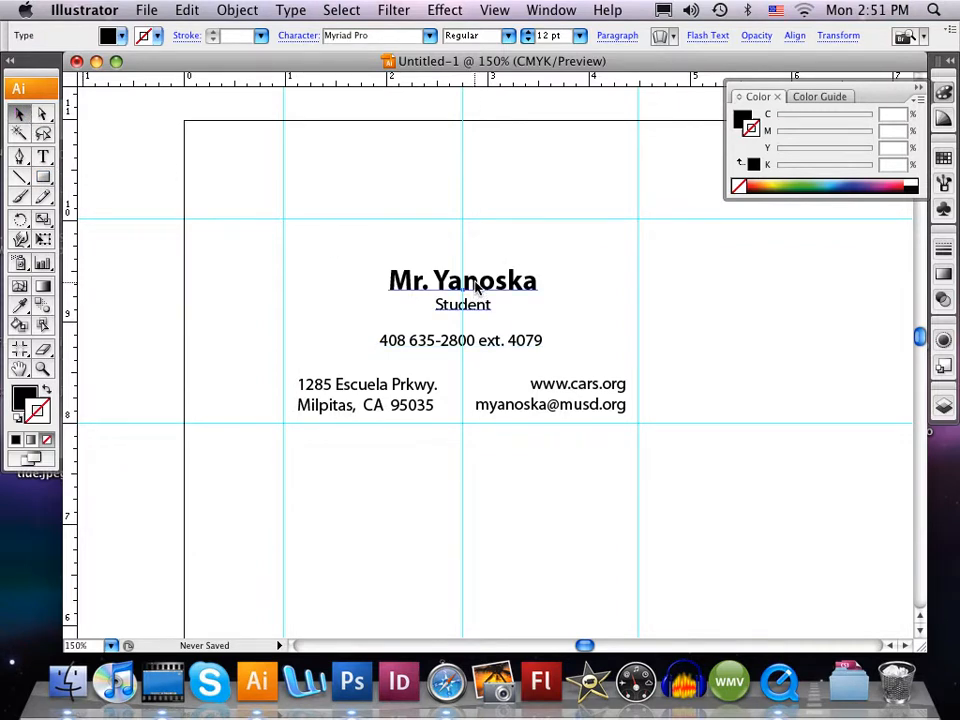
{"action": "left_click", "coordinate": [472, 342]}
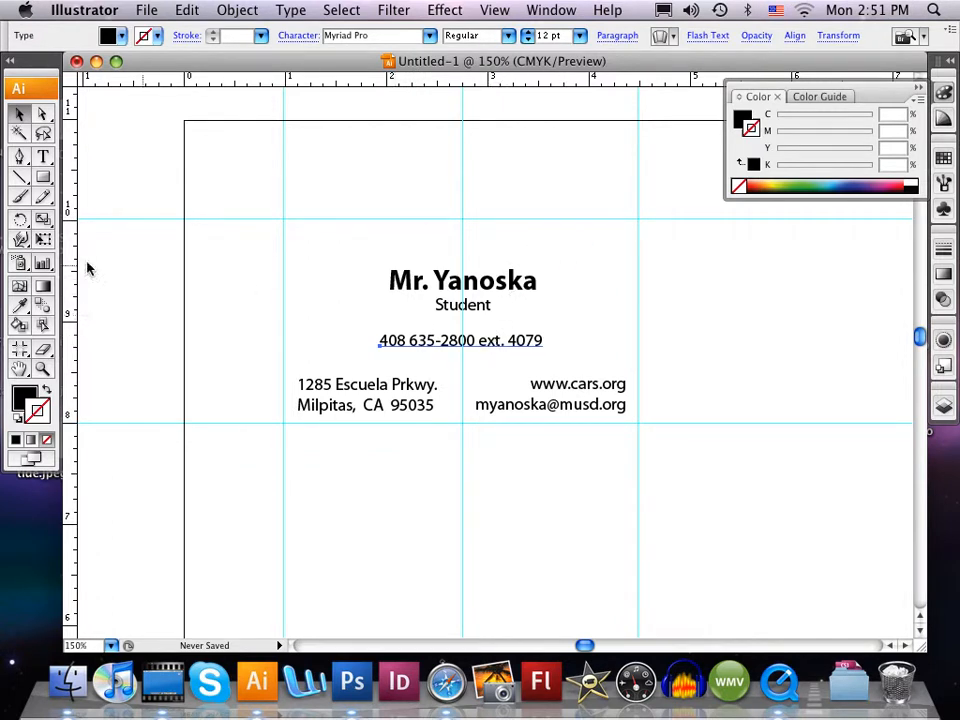
{"action": "left_click", "coordinate": [44, 157]}
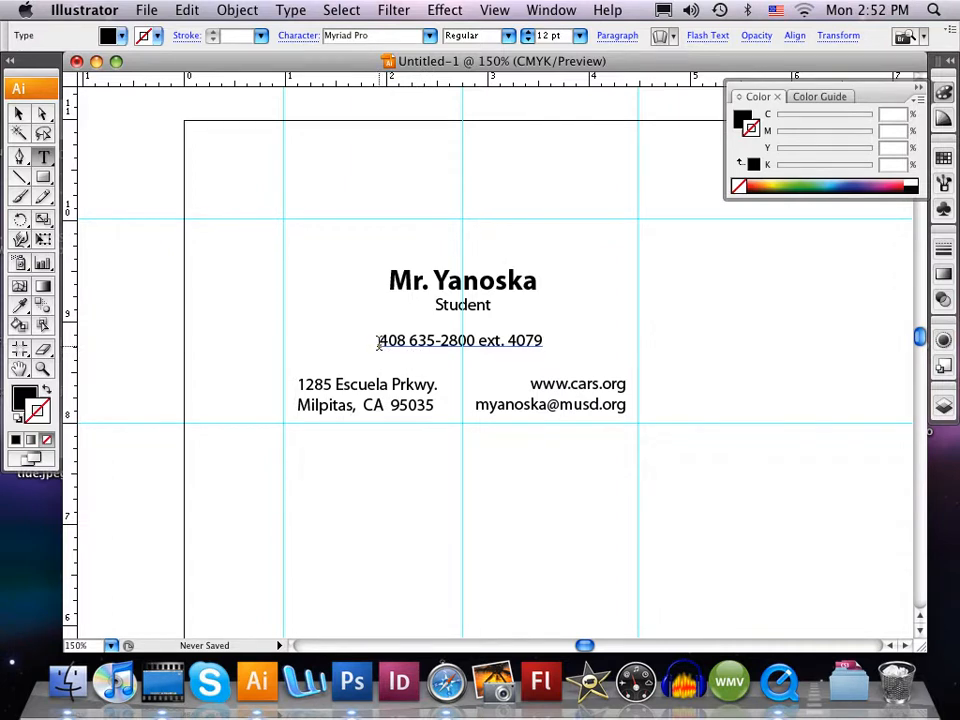
{"action": "left_click_drag", "start_coordinate": [541, 341], "coordinate": [378, 341]}
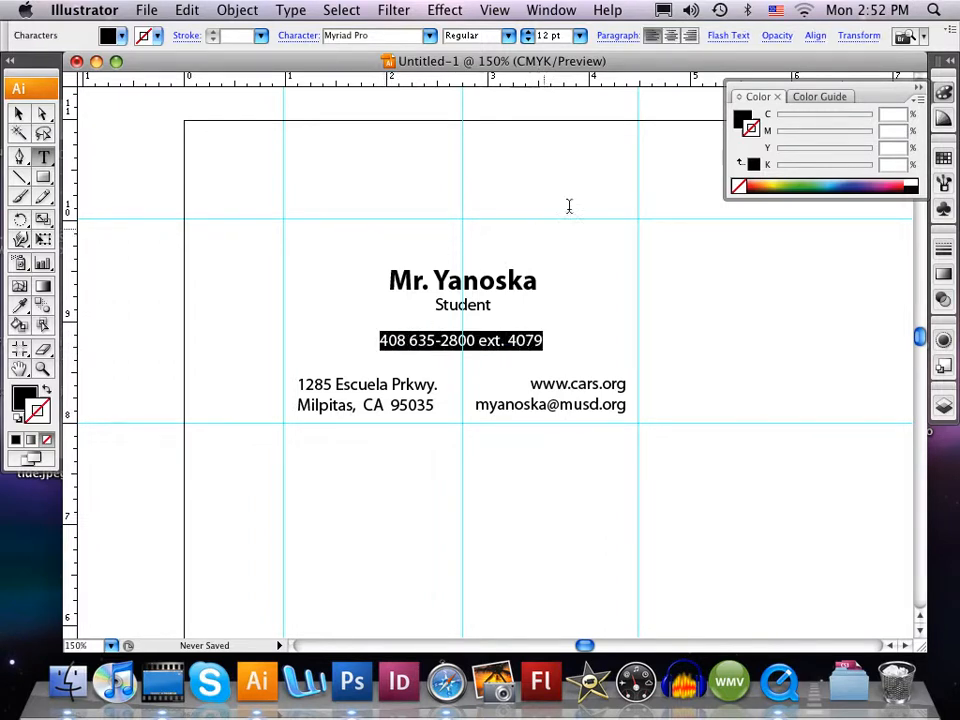
{"action": "left_click", "coordinate": [652, 35]}
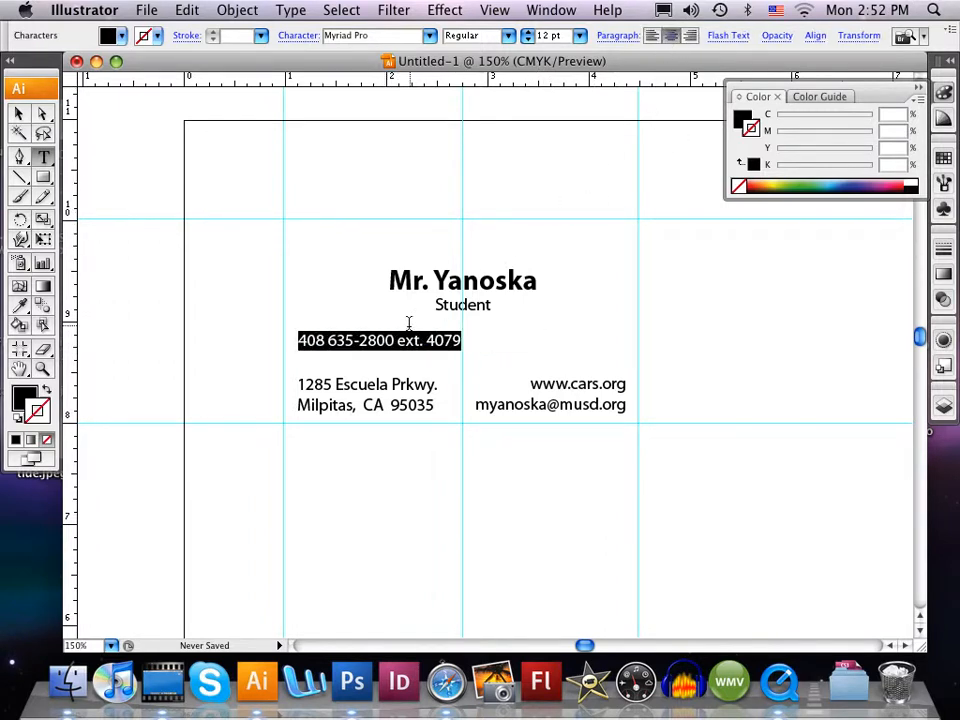
{"action": "left_click", "coordinate": [18, 113]}
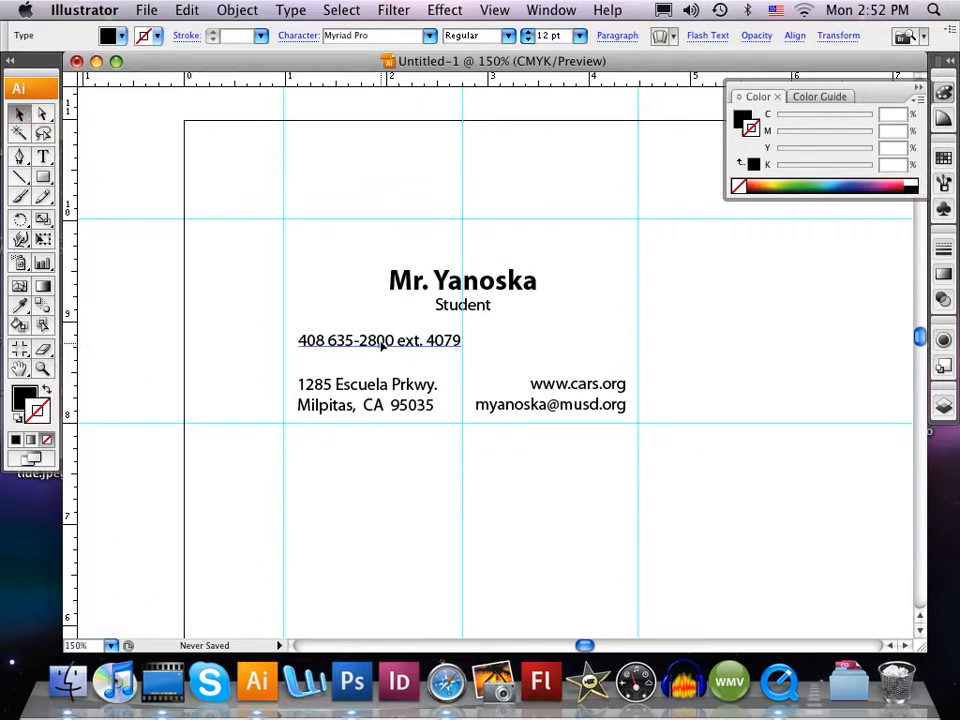
{"action": "left_click_drag", "start_coordinate": [445, 341], "coordinate": [528, 343]}
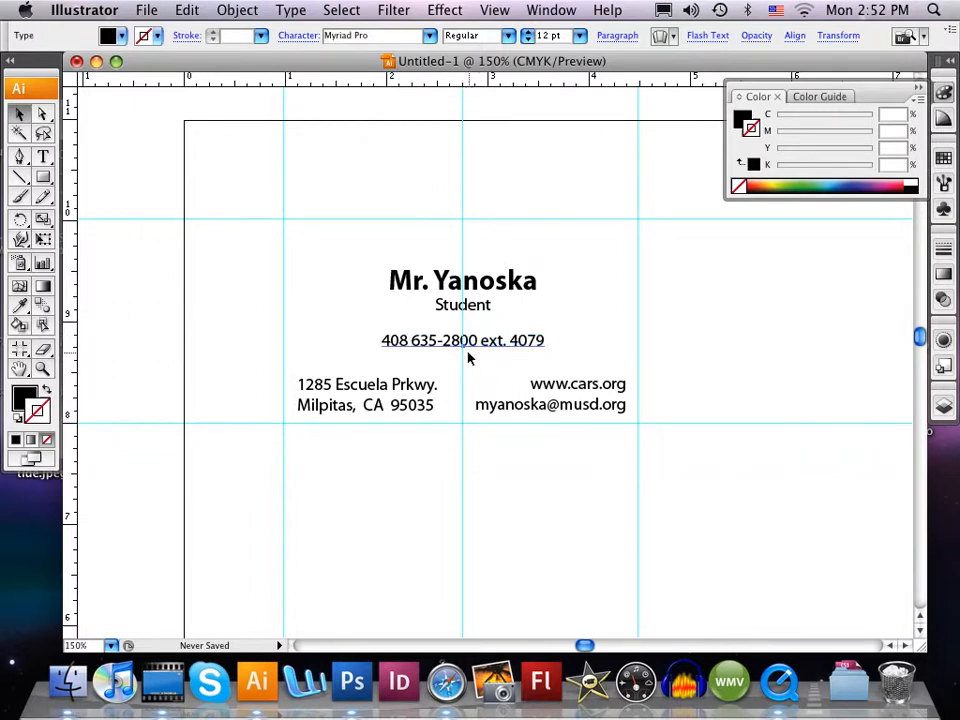
- Left-align the name and job title text and move it into the card's upper-left area
{"action": "left_click", "coordinate": [473, 286]}
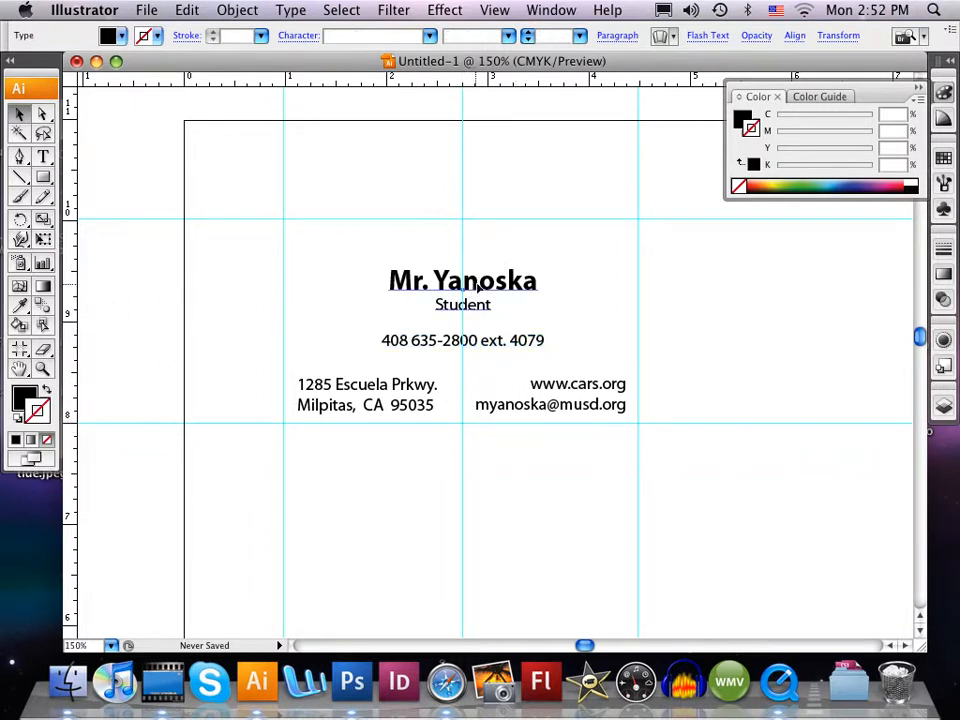
{"action": "left_click", "coordinate": [43, 157]}
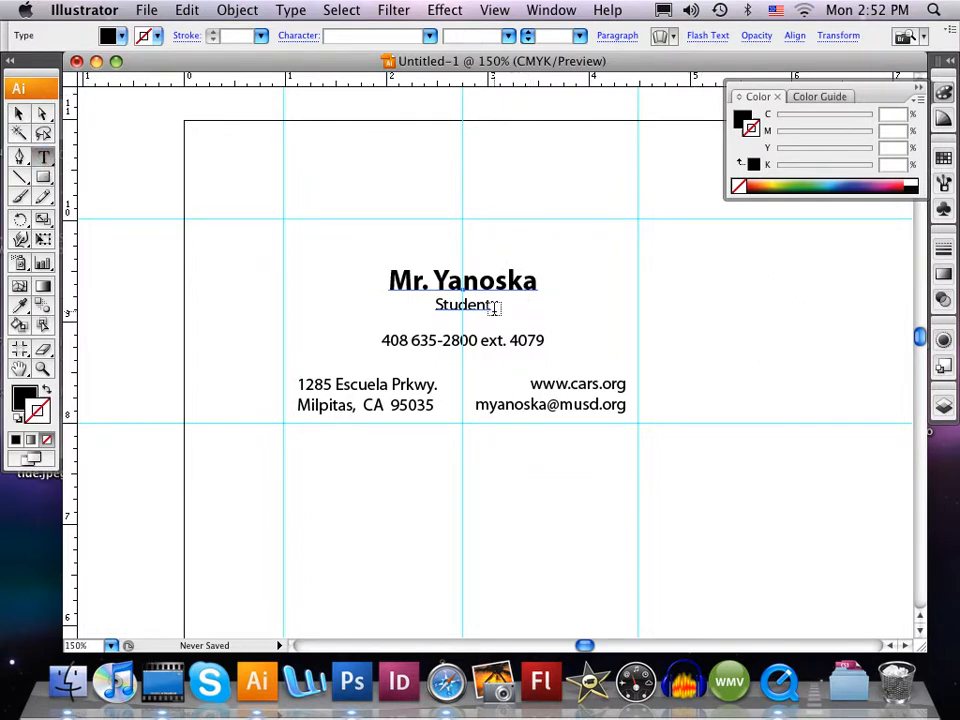
{"action": "left_click_drag", "start_coordinate": [490, 304], "coordinate": [395, 278]}
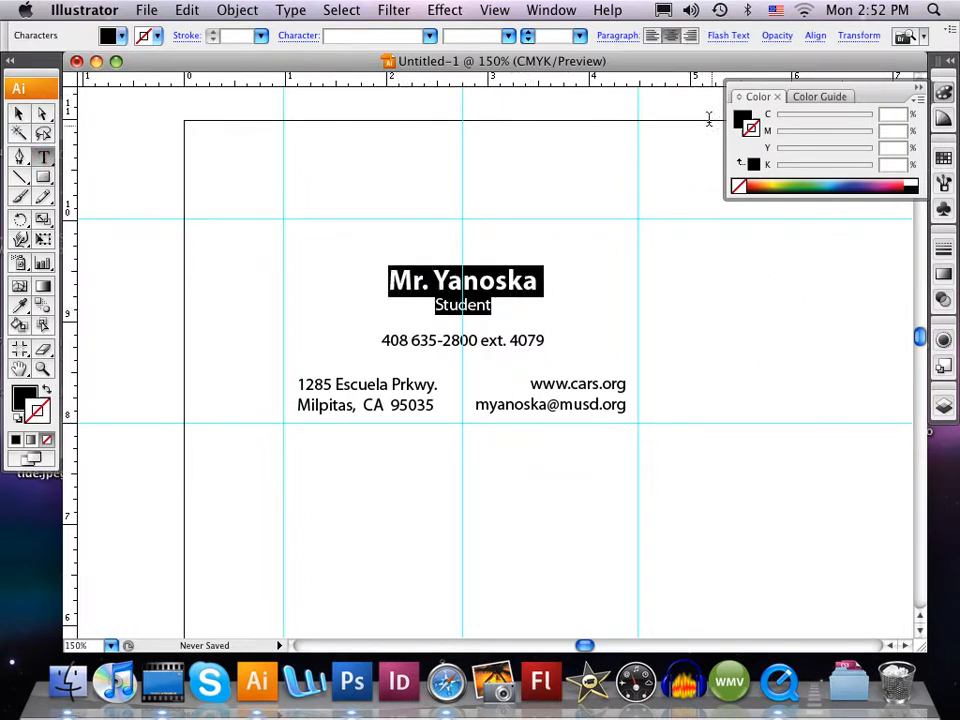
{"action": "left_click", "coordinate": [651, 35]}
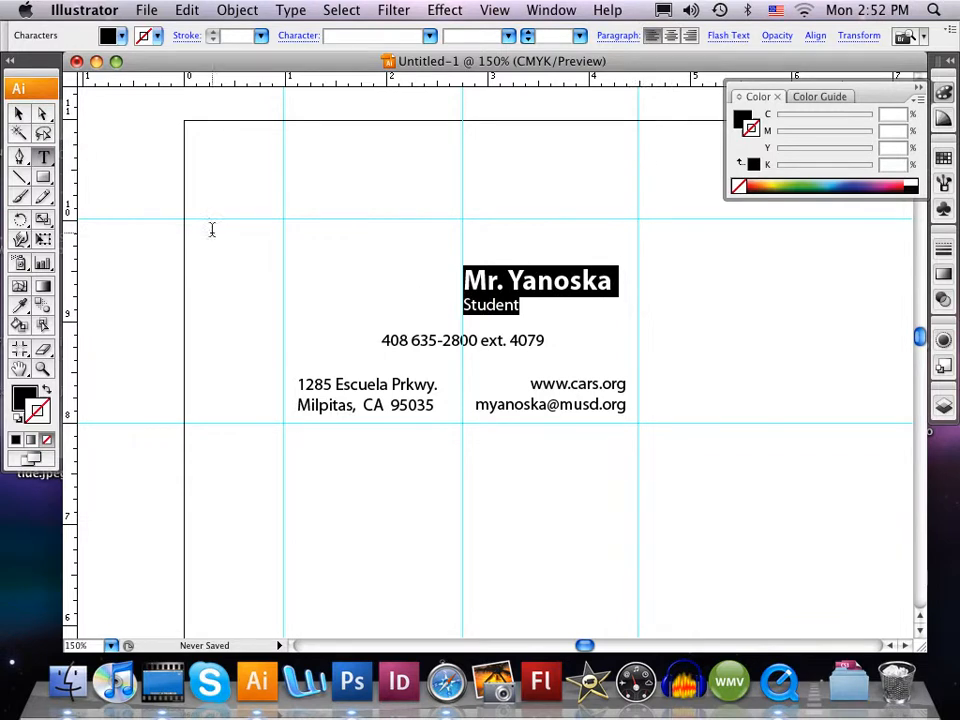
{"action": "left_click", "coordinate": [18, 113]}
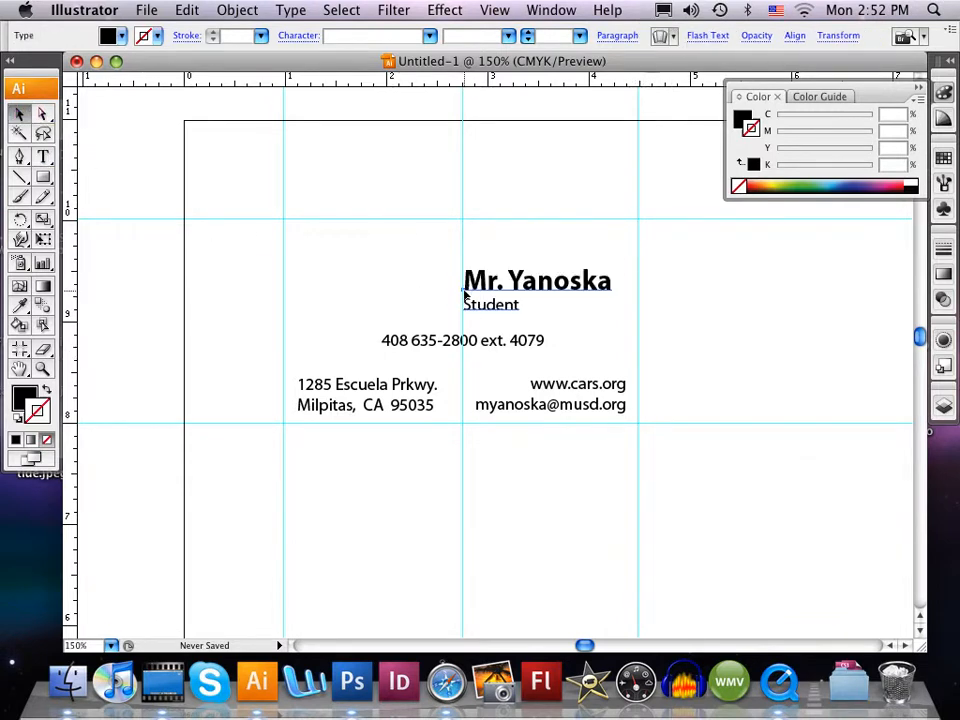
{"action": "left_click_drag", "start_coordinate": [503, 287], "coordinate": [363, 274]}
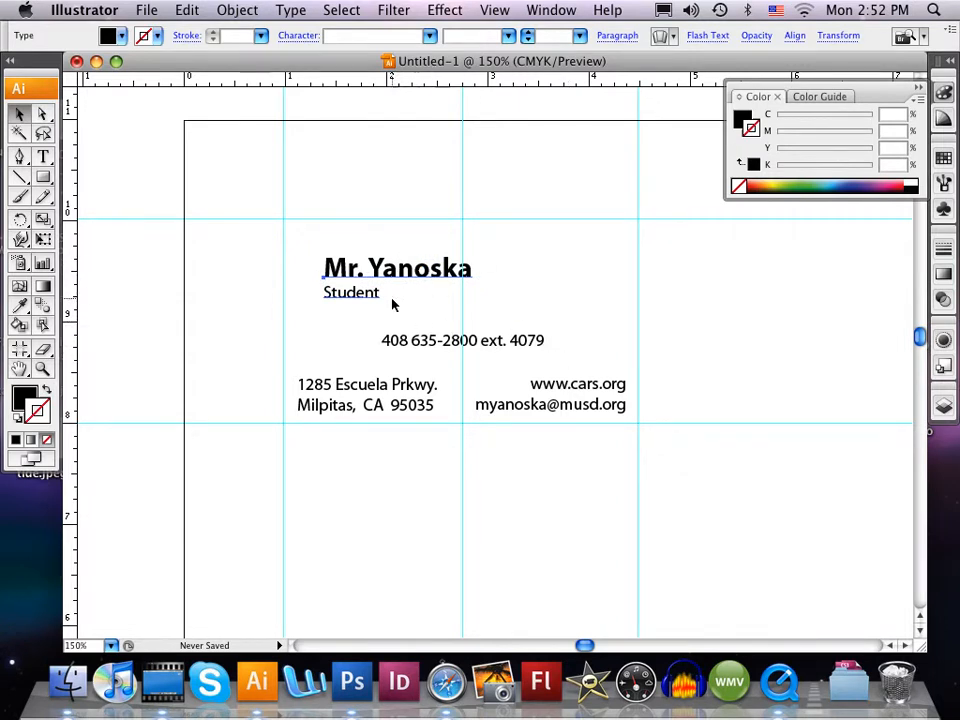
- Center-align the name and job title text and move its anchor point onto the card's vertical center guide
{"action": "left_click", "coordinate": [43, 157]}
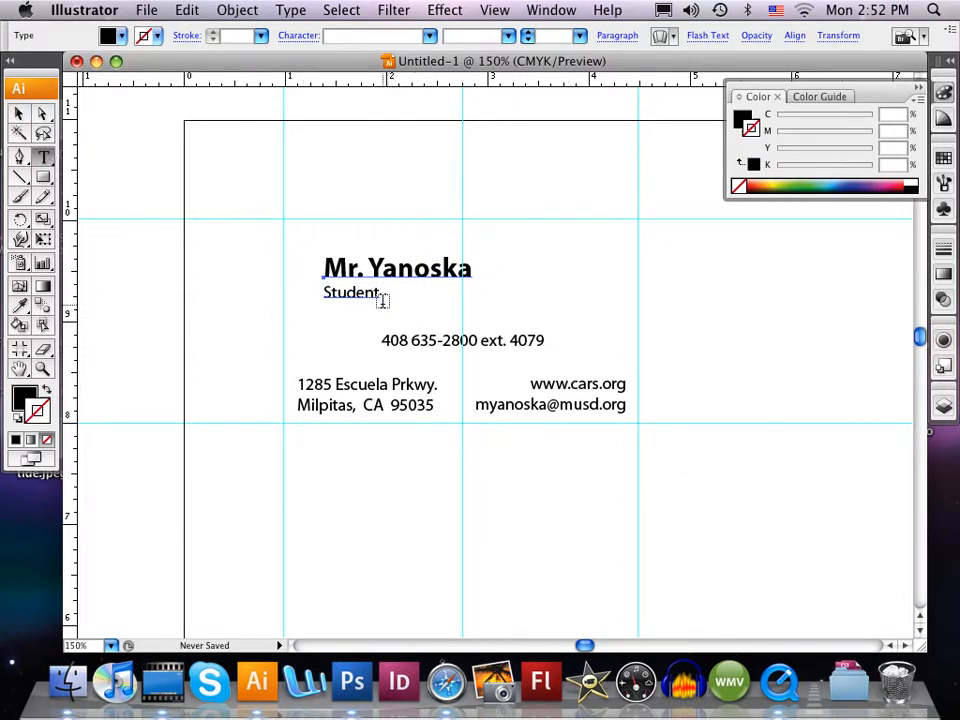
{"action": "left_click_drag", "start_coordinate": [380, 294], "coordinate": [322, 264]}
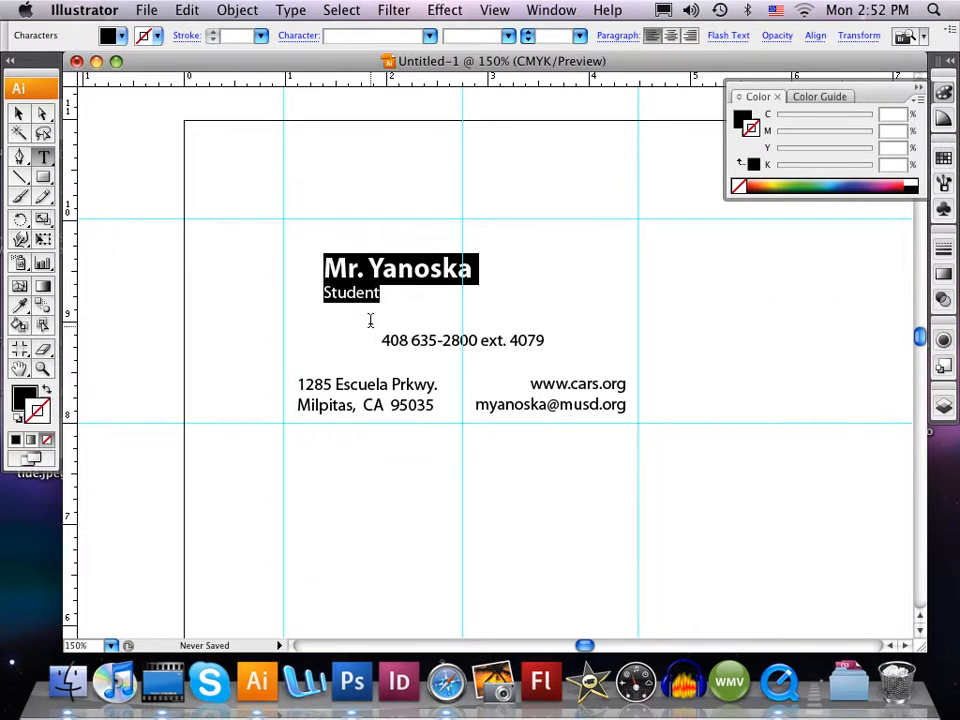
{"action": "left_click", "coordinate": [670, 35]}
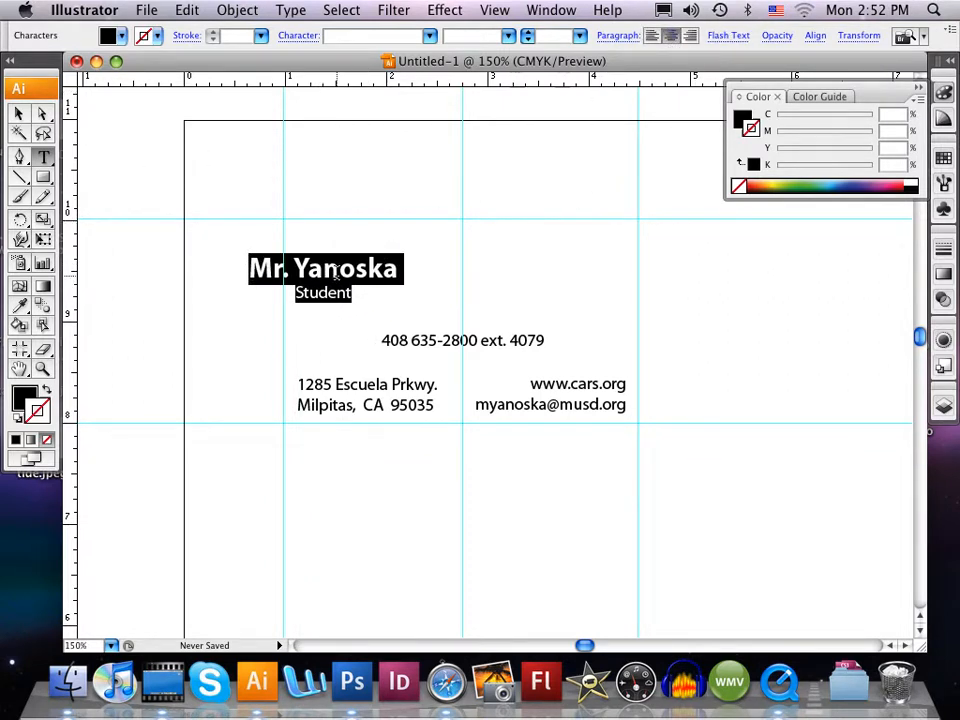
{"action": "left_click", "coordinate": [19, 113]}
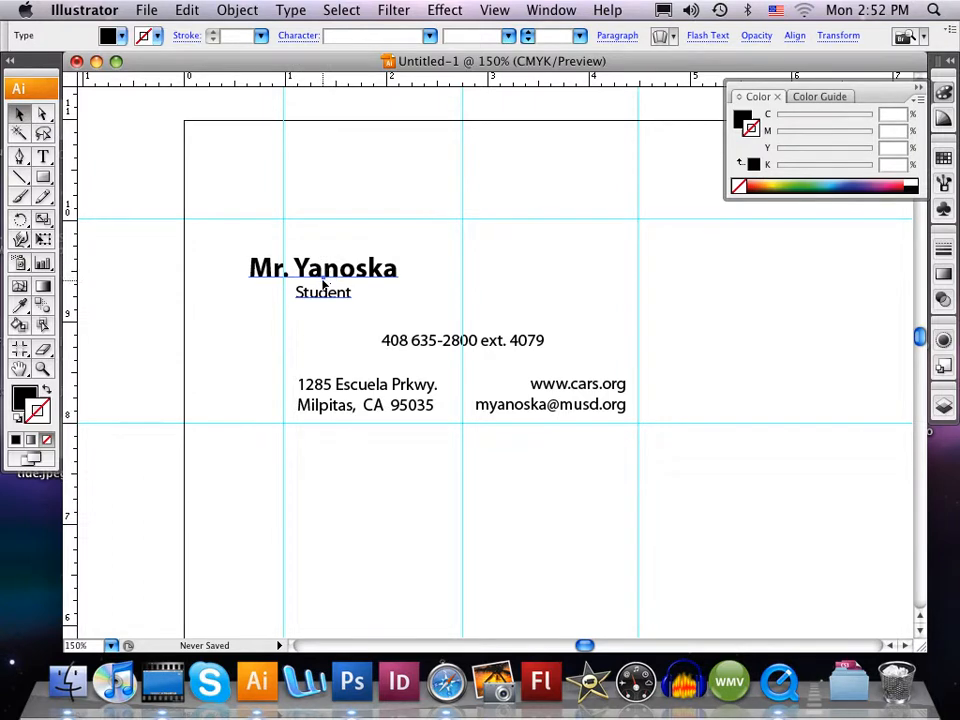
{"action": "left_click_drag", "start_coordinate": [386, 272], "coordinate": [519, 285]}
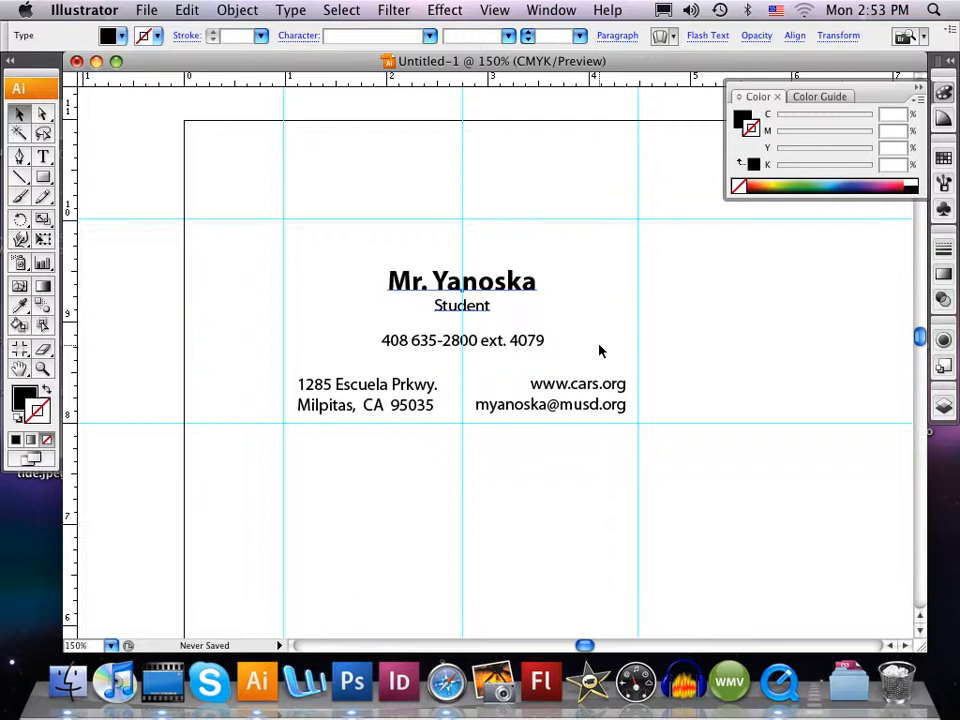
- Draw a rectangle of about 3.5 × 2 in filling the card area between the outer guides, with the default fill and stroke
{"action": "left_click", "coordinate": [45, 178]}
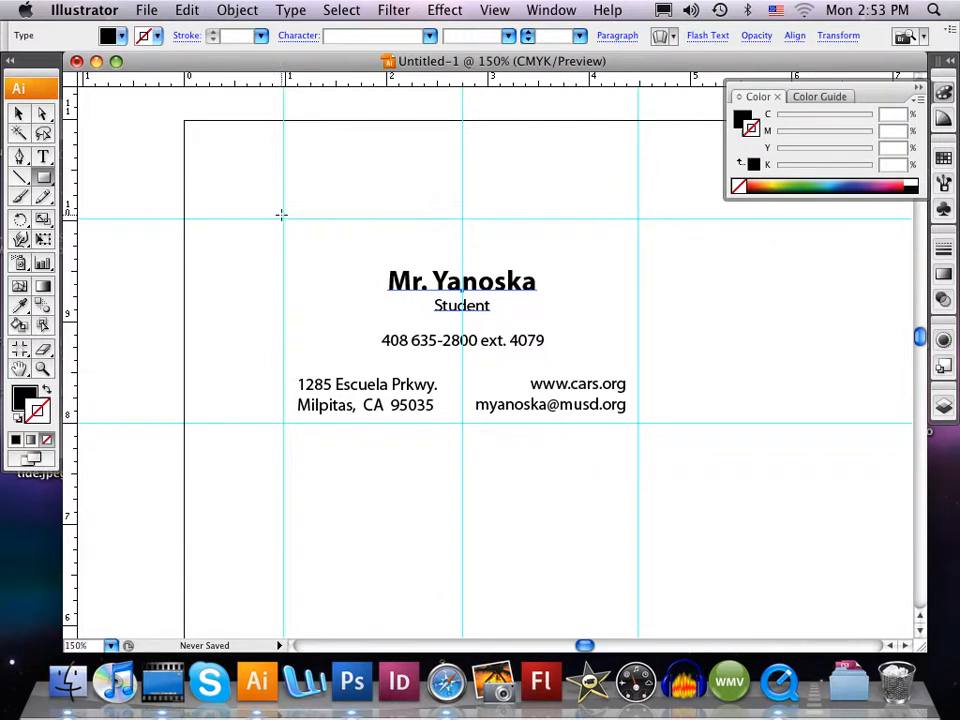
{"action": "left_click_drag", "start_coordinate": [282, 216], "coordinate": [640, 427]}
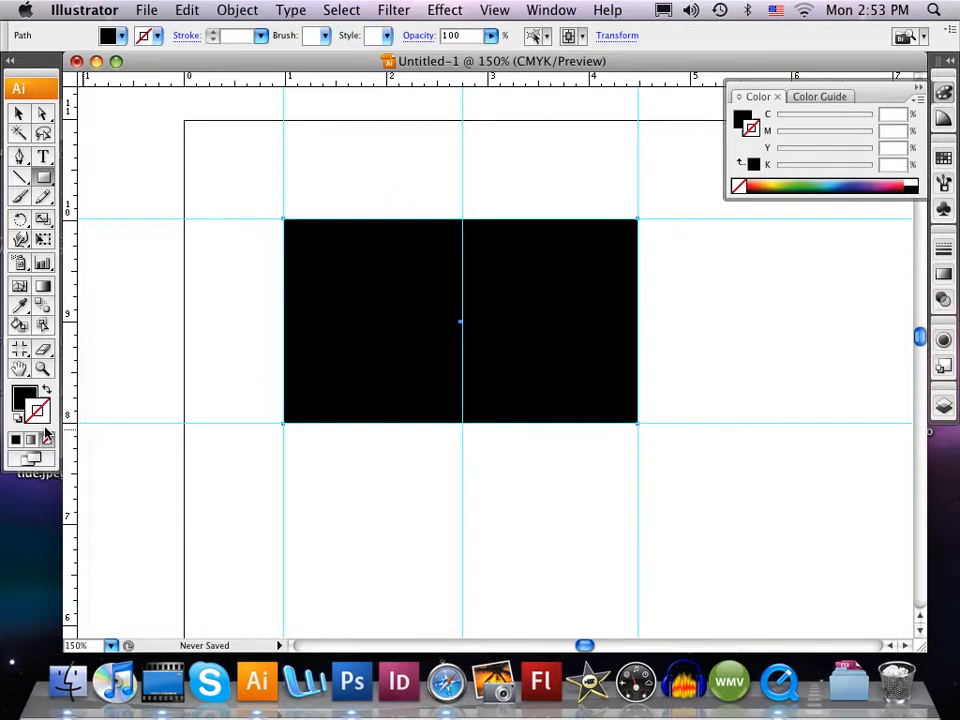
{"action": "left_click", "coordinate": [15, 419]}
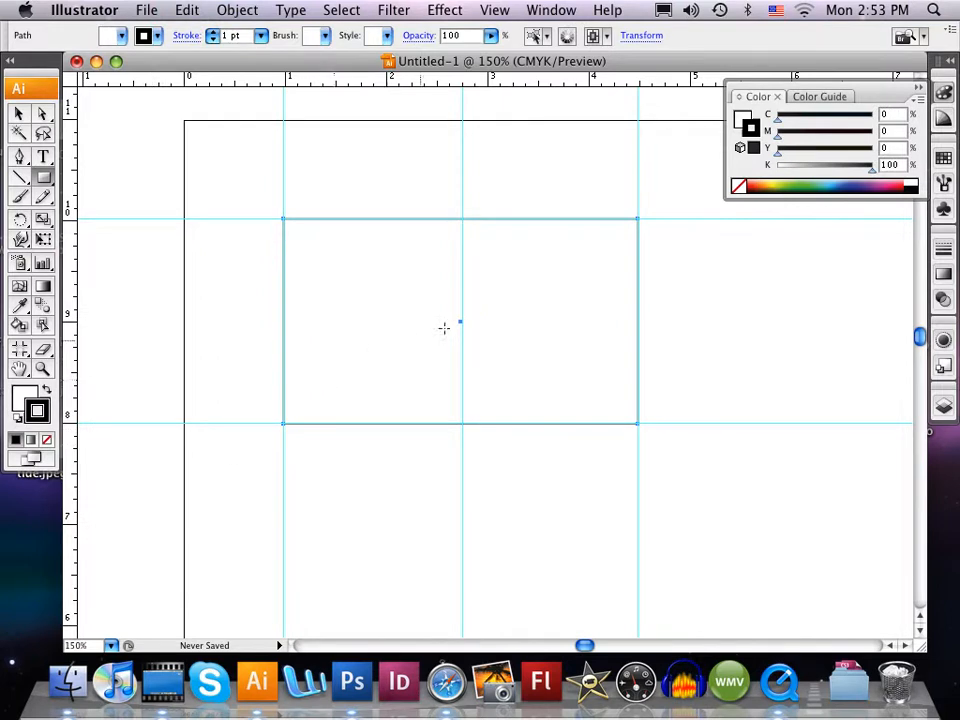
- Try teal and light blue stroke colors on the card rectangle, and remove its stroke
{"action": "left_click", "coordinate": [826, 185]}
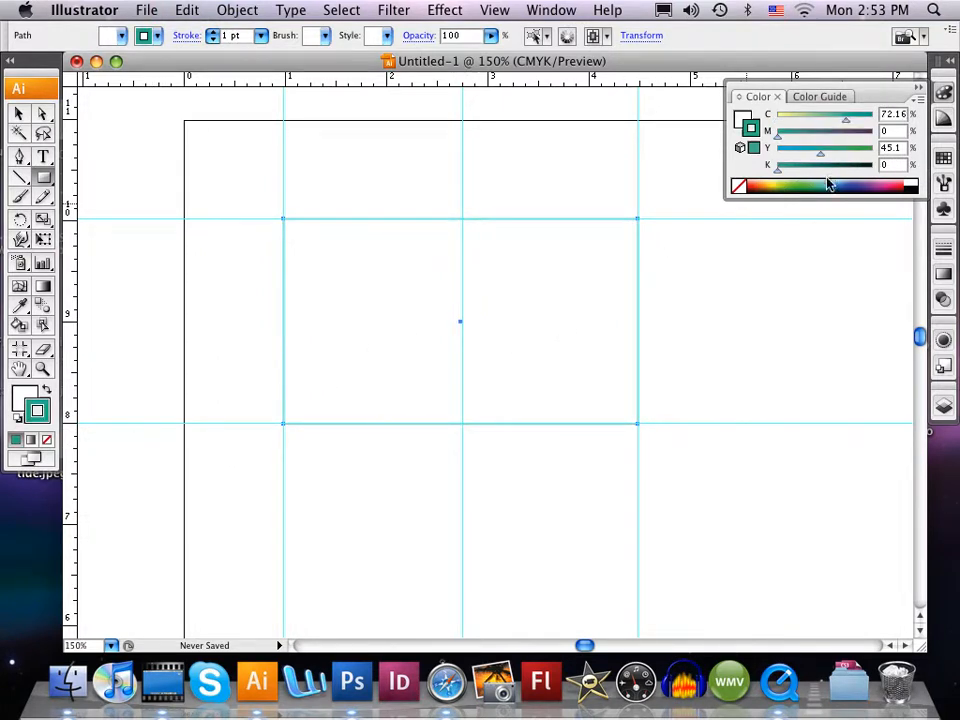
{"action": "left_click", "coordinate": [831, 176]}
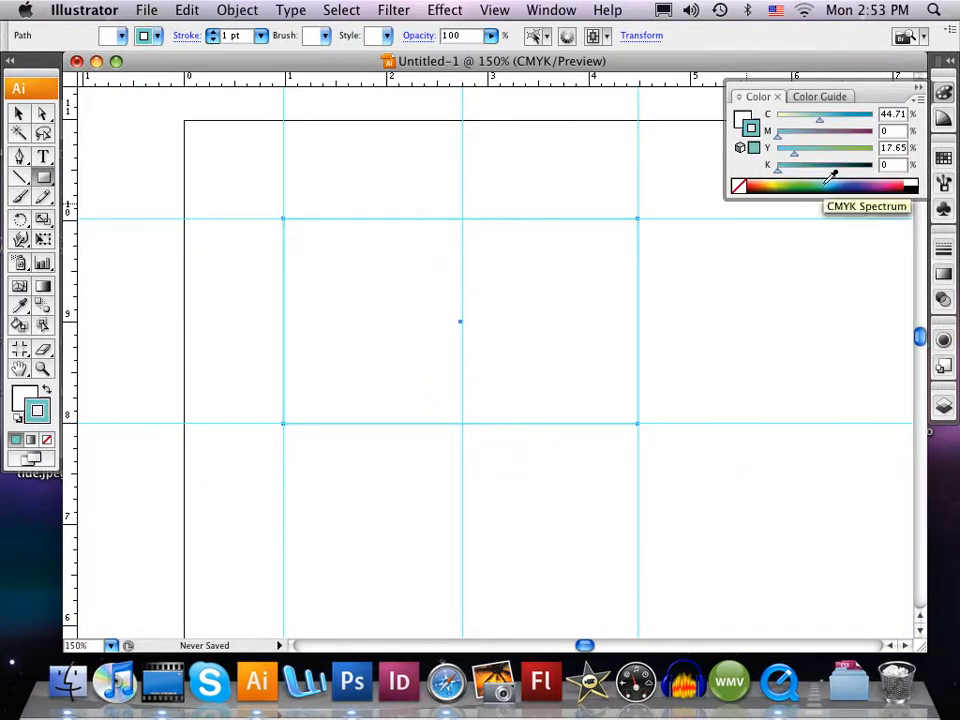
{"action": "left_click", "coordinate": [831, 176]}
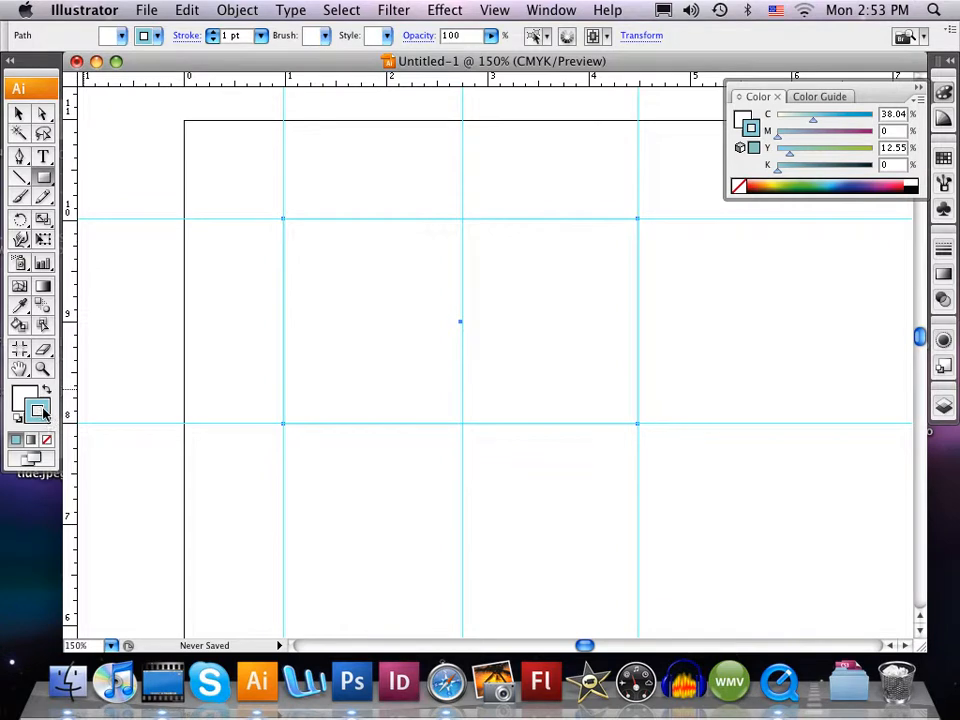
{"action": "left_click", "coordinate": [45, 440]}
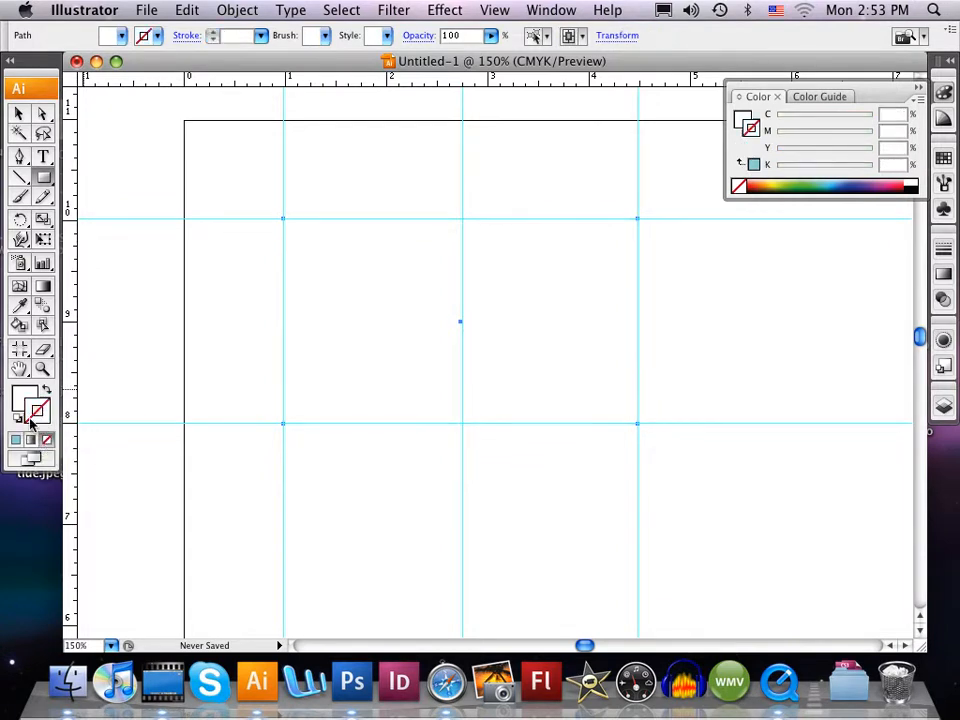
- Fill the card rectangle with light blue (C 49.02, M 0, Y 16.86, K 0) and give it a black stroke
{"action": "left_click", "coordinate": [26, 402]}
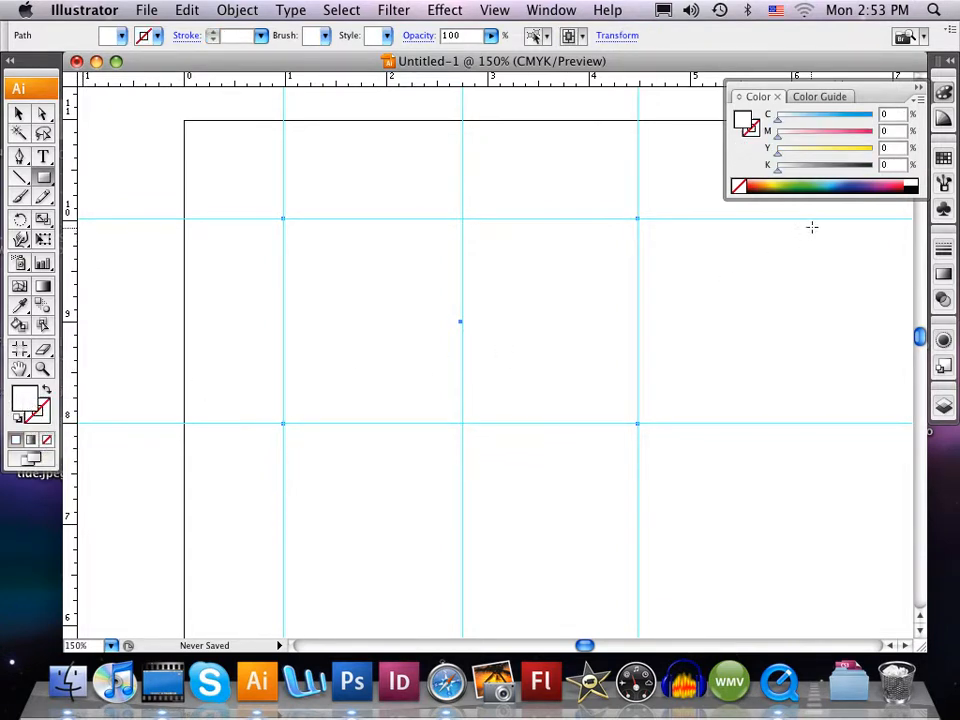
{"action": "left_click", "coordinate": [828, 182]}
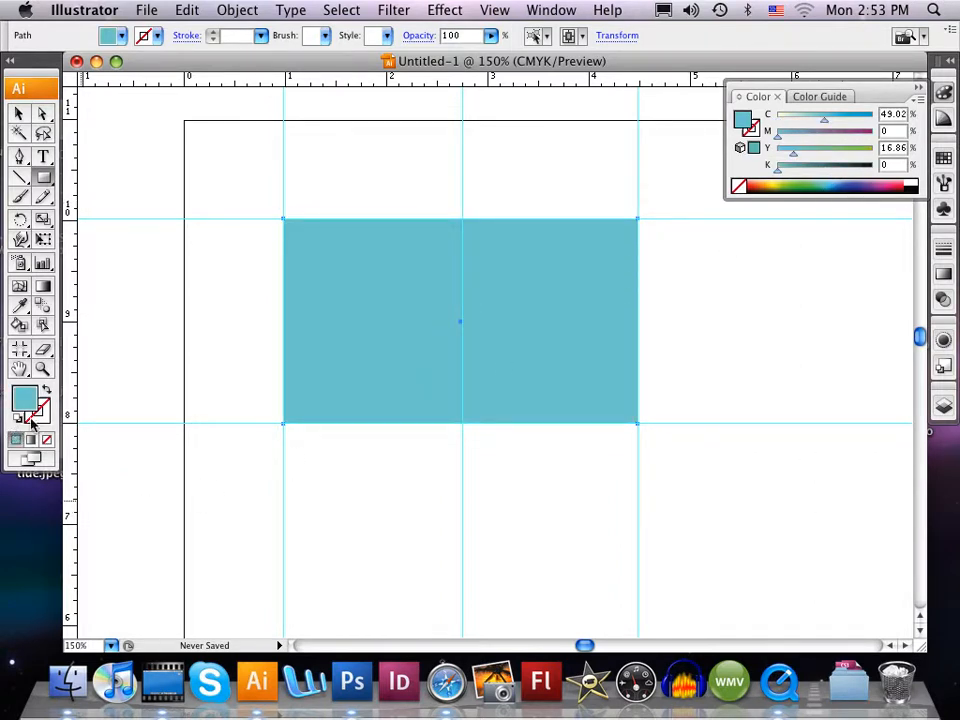
{"action": "left_click", "coordinate": [44, 416]}
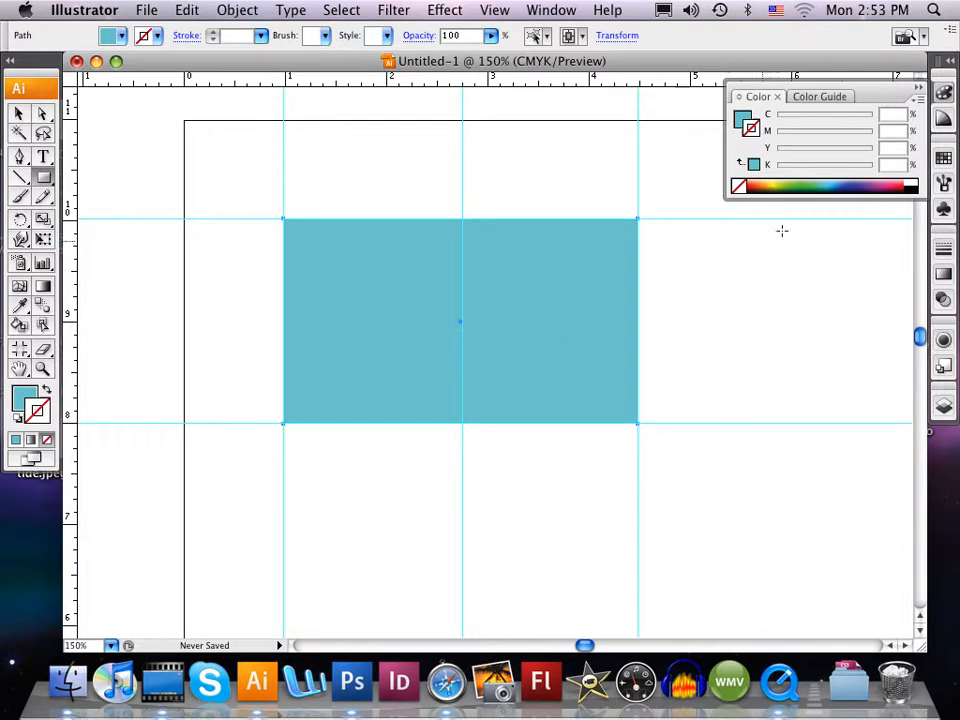
{"action": "left_click", "coordinate": [912, 187]}
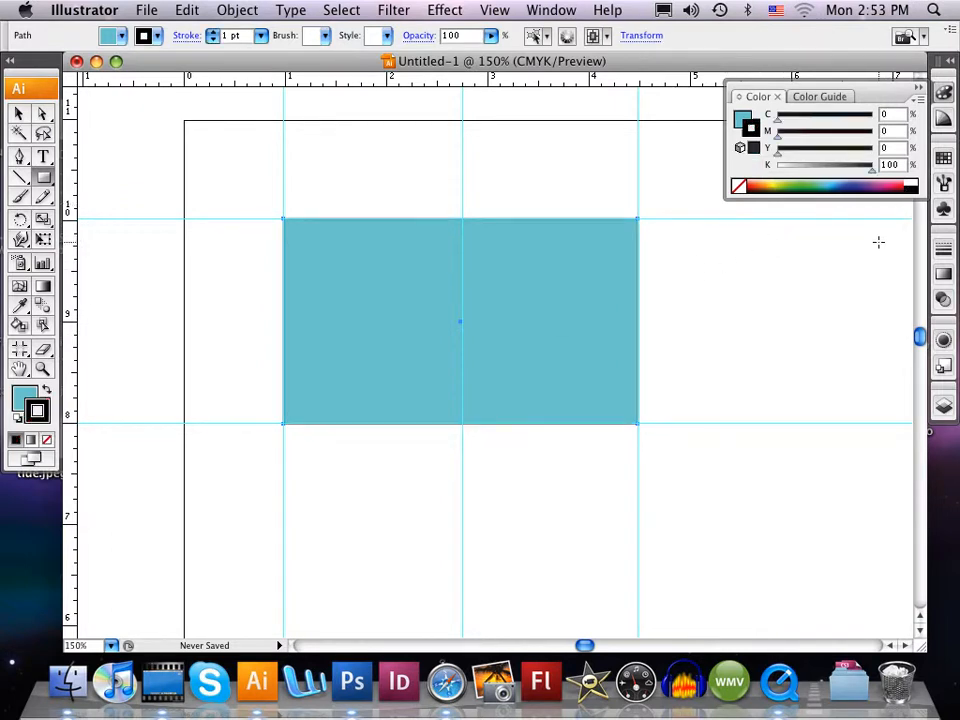
- Try a 5 pt stroke weight on the card rectangle, and set it to 0.25 pt
{"action": "left_click", "coordinate": [214, 32]}
{"action": "left_click", "coordinate": [214, 32]}
{"action": "left_click", "coordinate": [214, 32]}
{"action": "left_click", "coordinate": [214, 32]}
{"action": "left_click", "coordinate": [260, 35]}
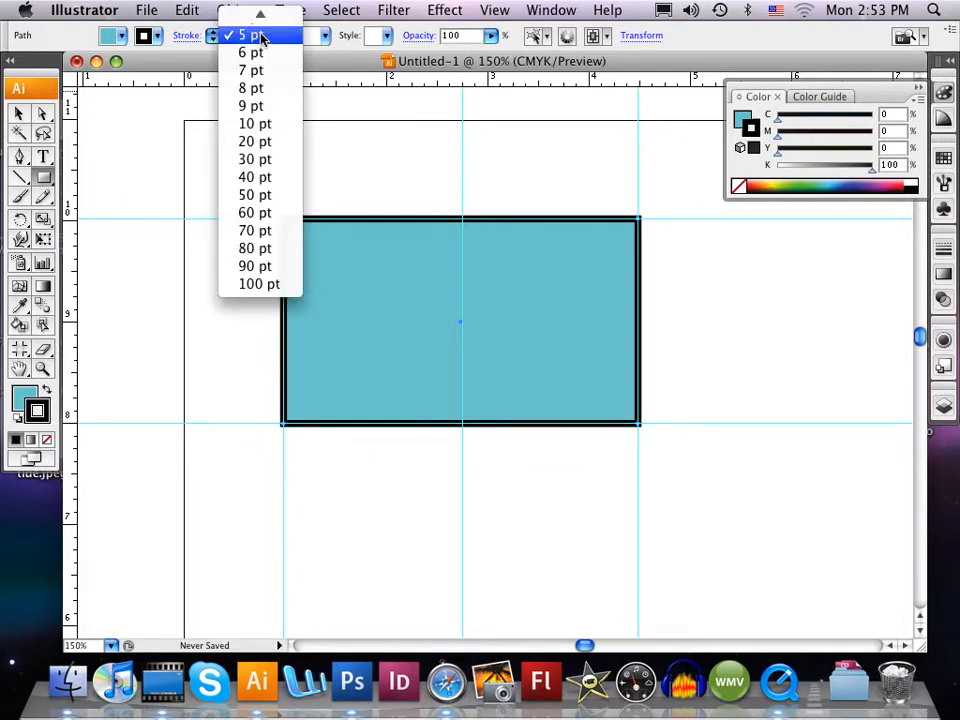
{"action": "mouse_move", "coordinate": [261, 15]}
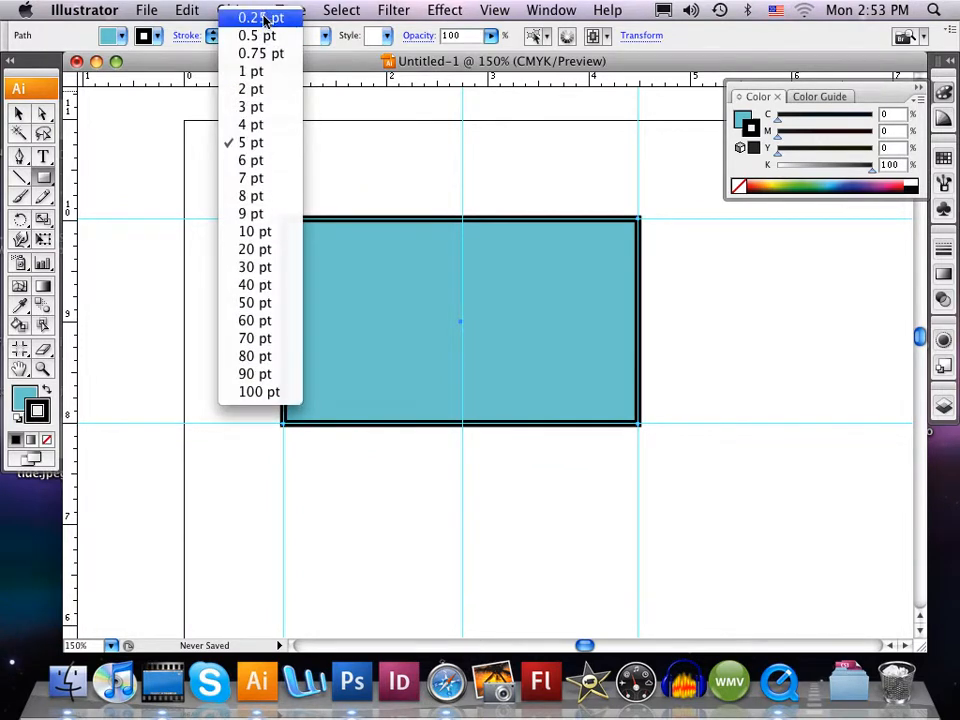
{"action": "left_click", "coordinate": [261, 18]}
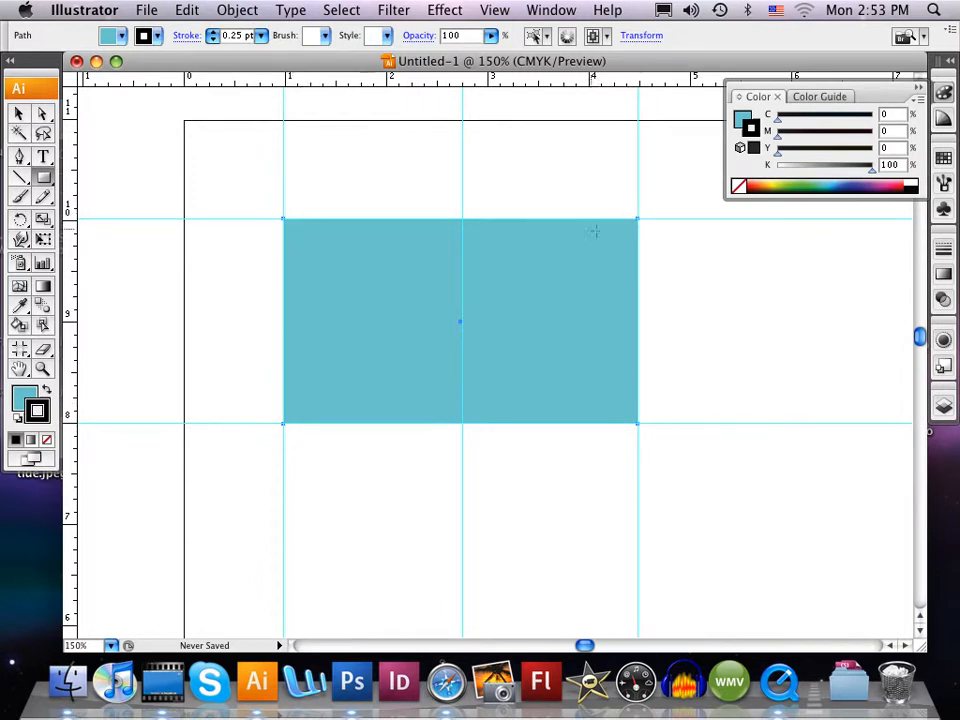
- Send the blue card rectangle to the back, behind all the contact text
{"action": "scroll", "coordinate": [668, 413], "scroll_direction": "right", "scroll_amount": 1}
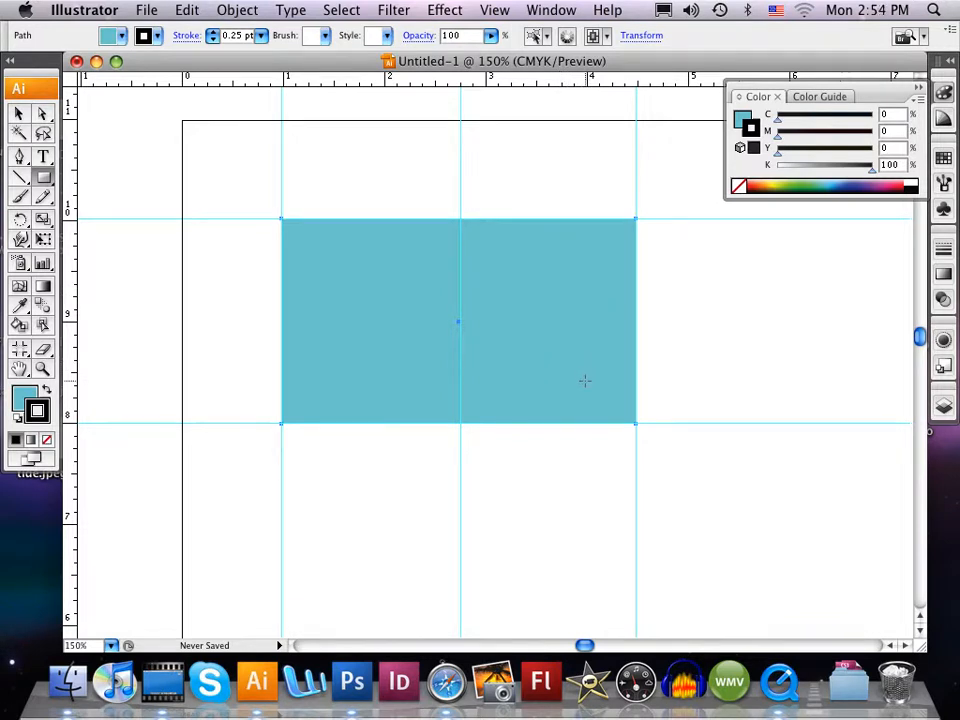
{"action": "key", "text": "v"}
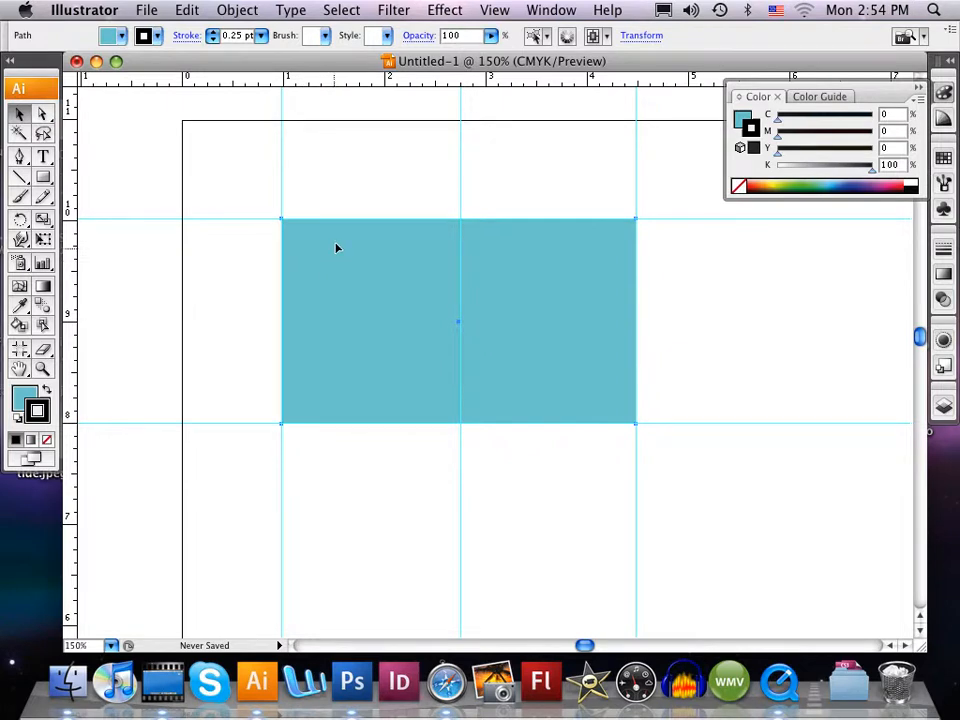
{"action": "left_click", "coordinate": [245, 12]}
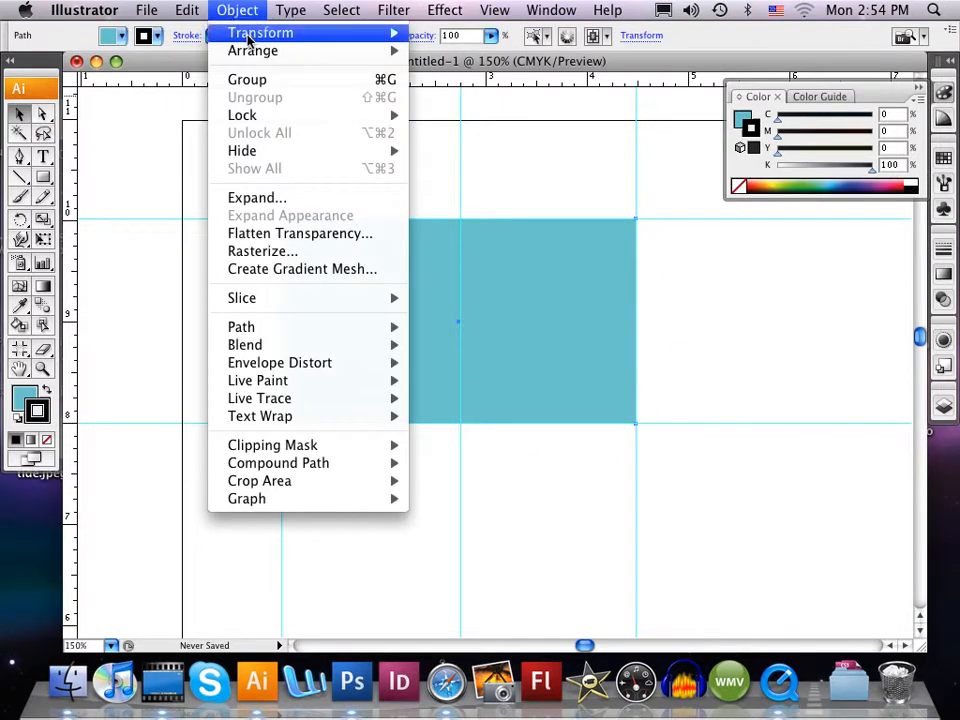
{"action": "mouse_move", "coordinate": [270, 52]}
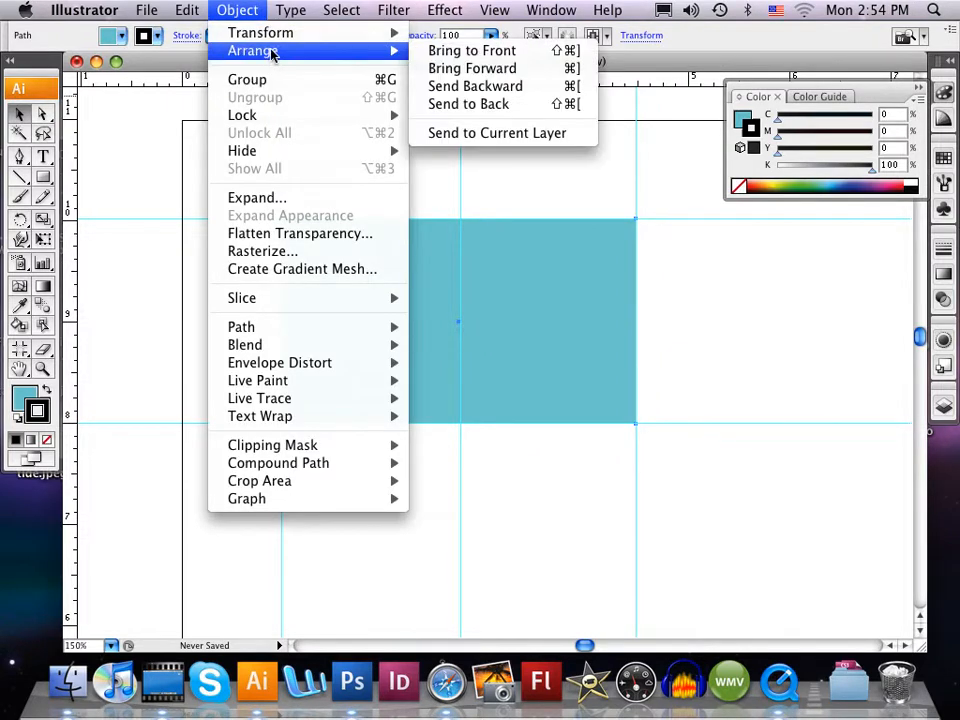
{"action": "left_click", "coordinate": [474, 104]}
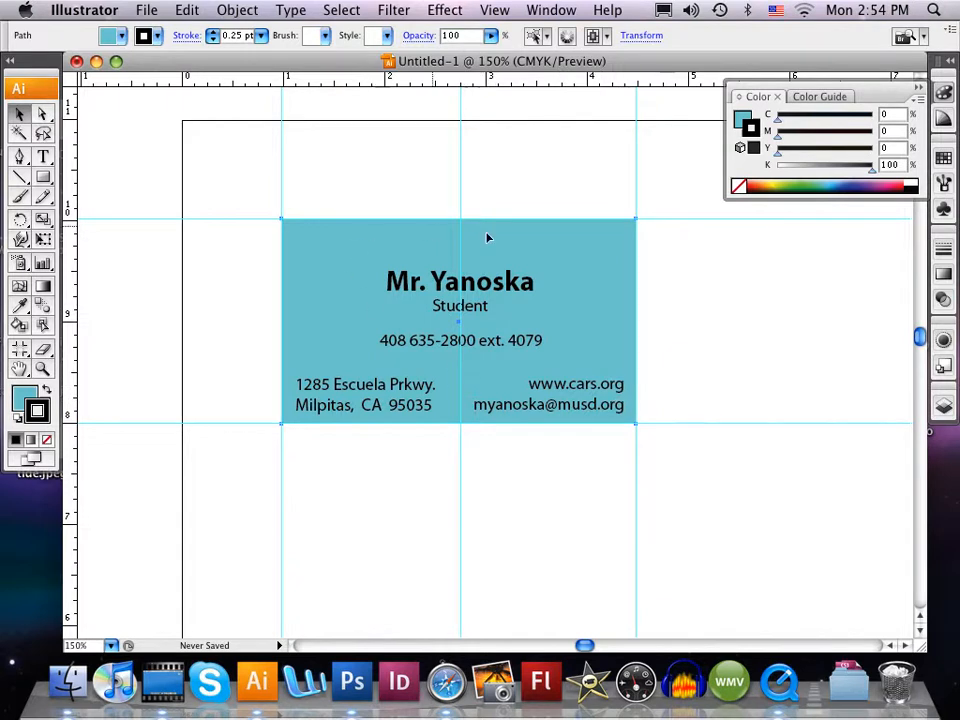
- Clear all guides from the document
{"action": "left_click", "coordinate": [494, 10]}
{"action": "mouse_move", "coordinate": [540, 490]}
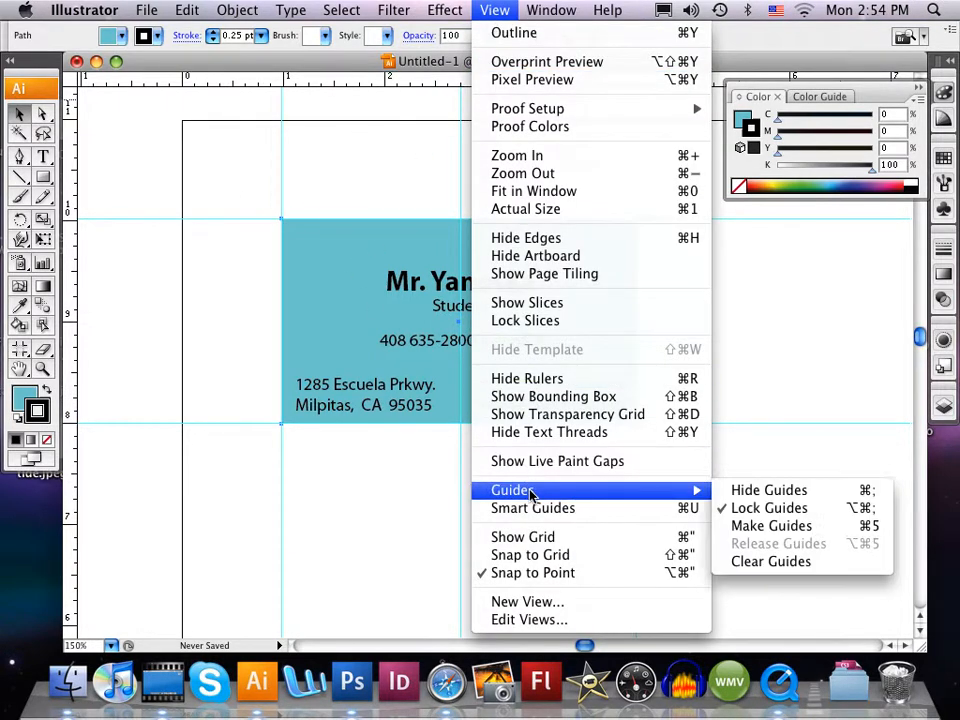
{"action": "left_click", "coordinate": [748, 562]}
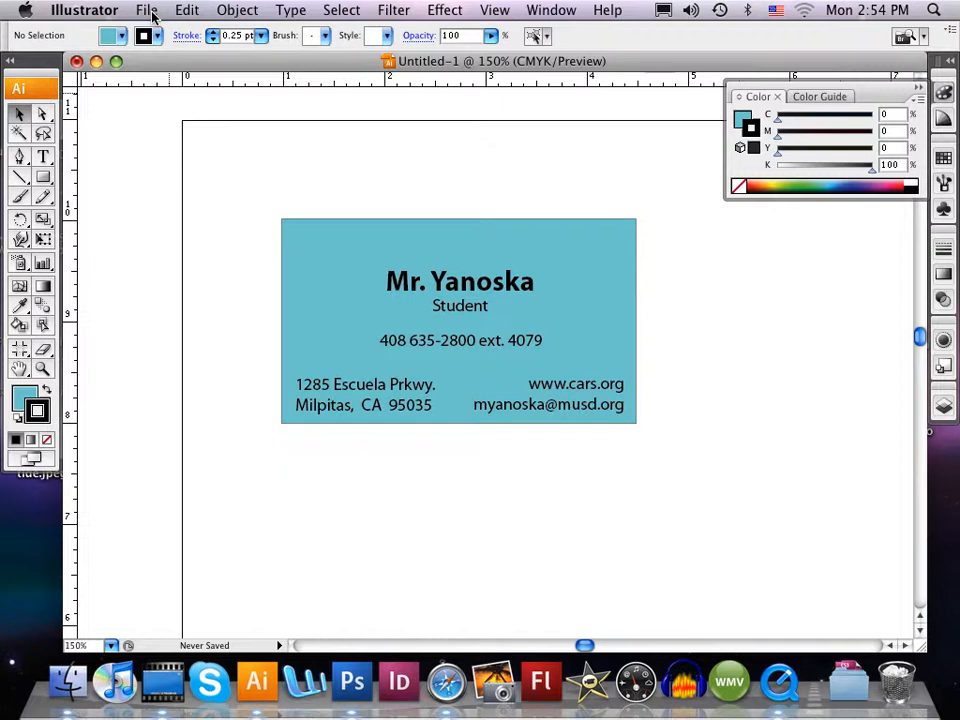
{"action": "left_click", "coordinate": [163, 688]}
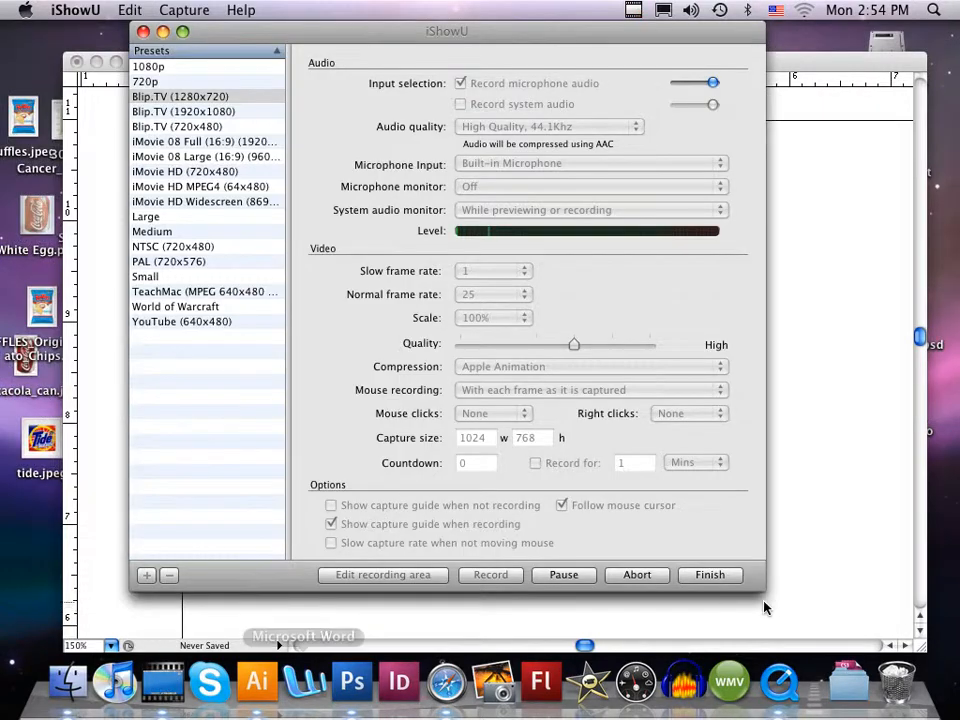